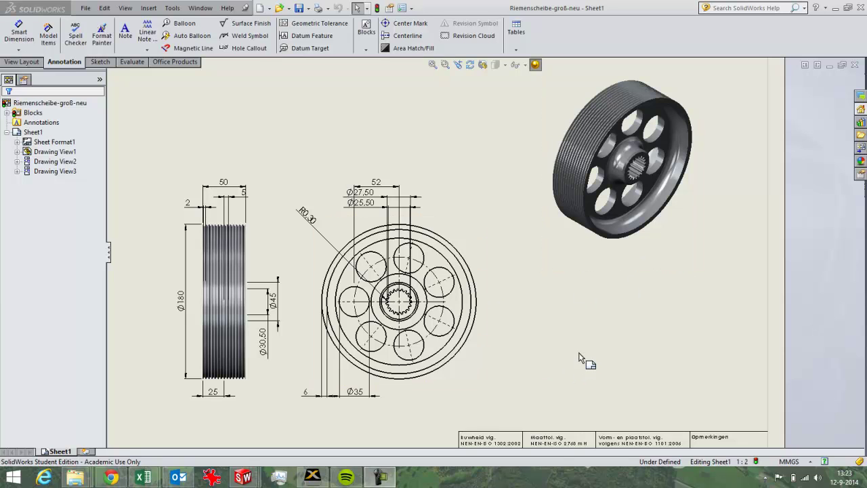
Close the Riemenscheibe-groß-neu drawing and its part to return to the ParaZoom V2 engine assembly
middle_drag(583, 351, 599, 346)
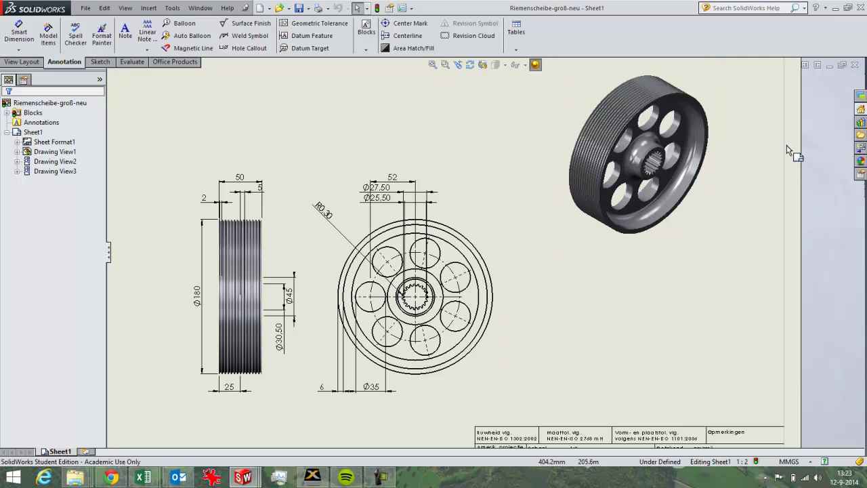
click(855, 65)
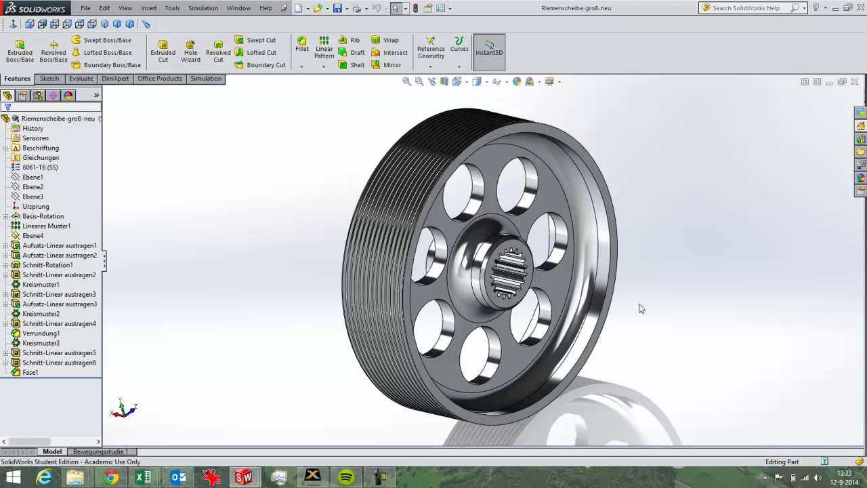
click(854, 81)
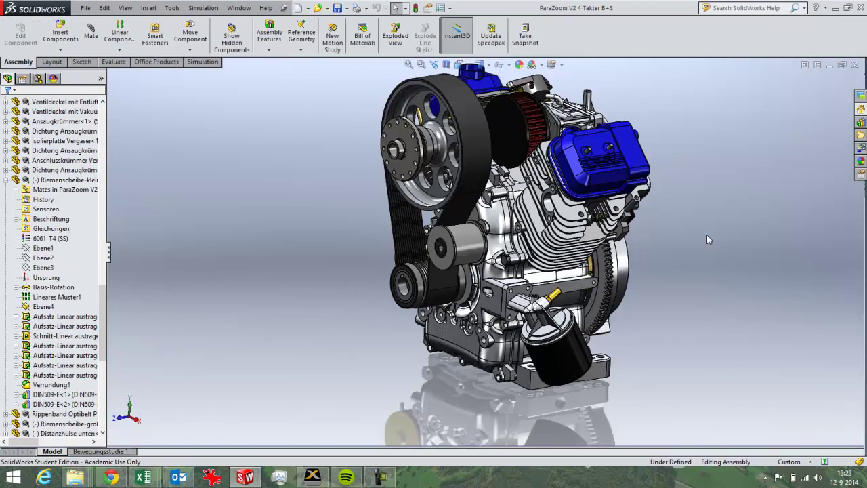
middle_drag(706, 234, 639, 173)
scroll(660, 156, down, 2)
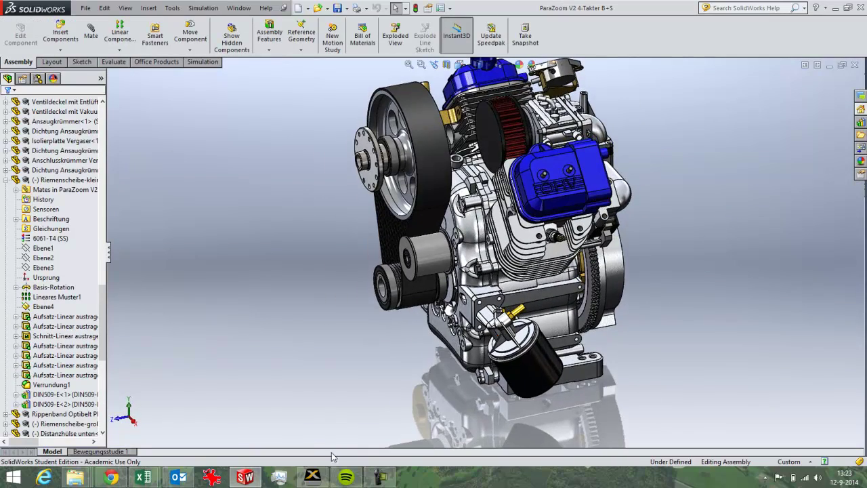
Switch to the GrabCAD page in Chrome and open the community model library
click(111, 477)
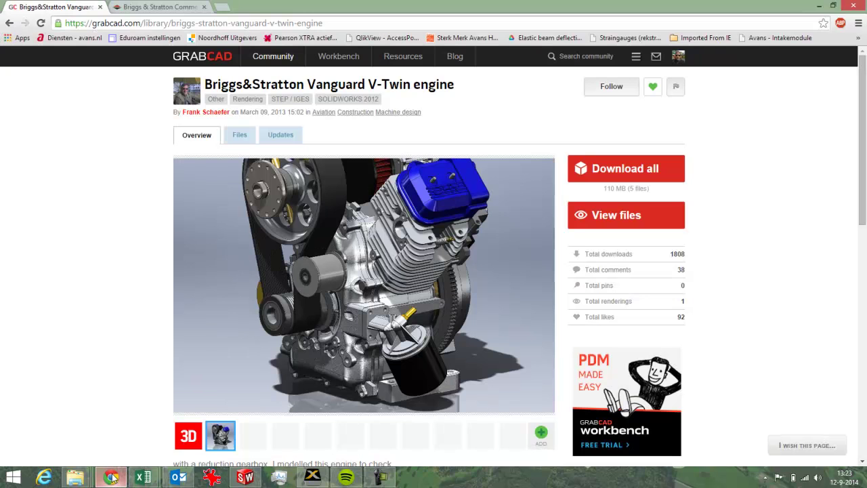
mouse_move(256, 65)
mouse_move(290, 59)
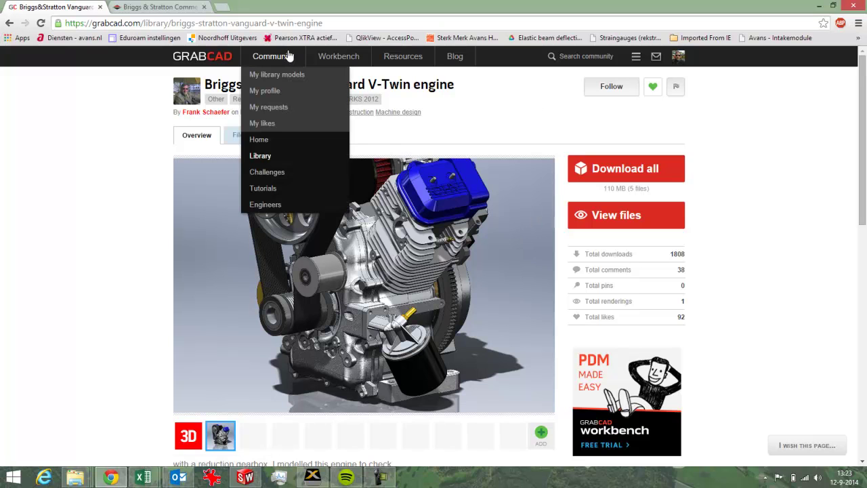
click(273, 156)
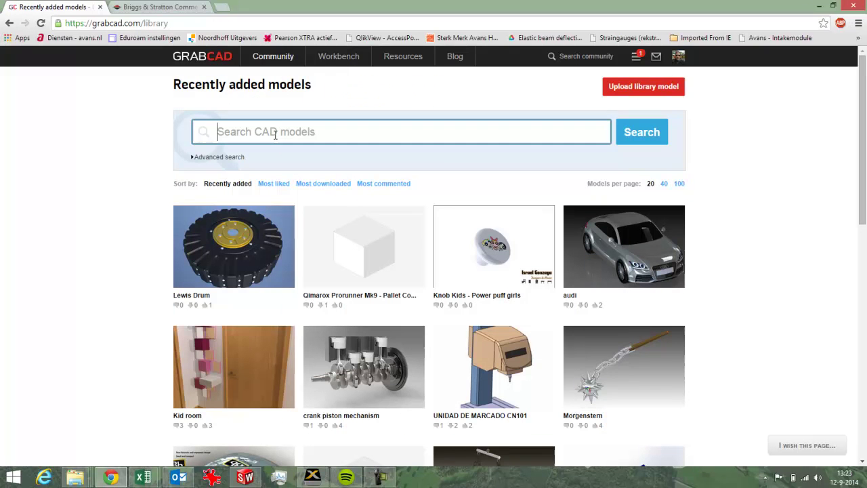
Use the library's advanced search options to filter the models by SOLIDWORKS software
click(231, 156)
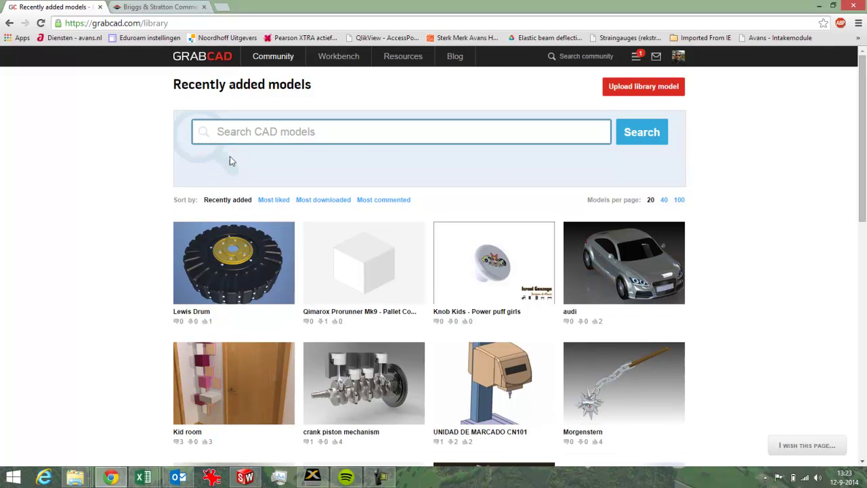
click(287, 174)
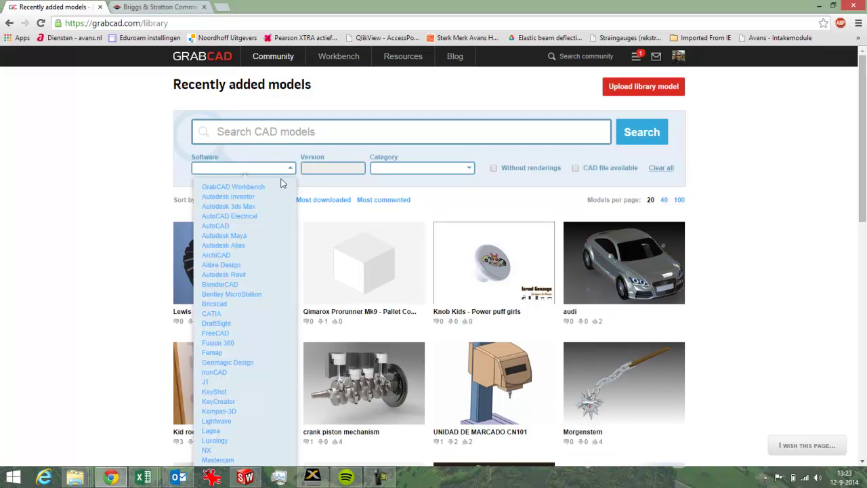
scroll(253, 368, down, 3)
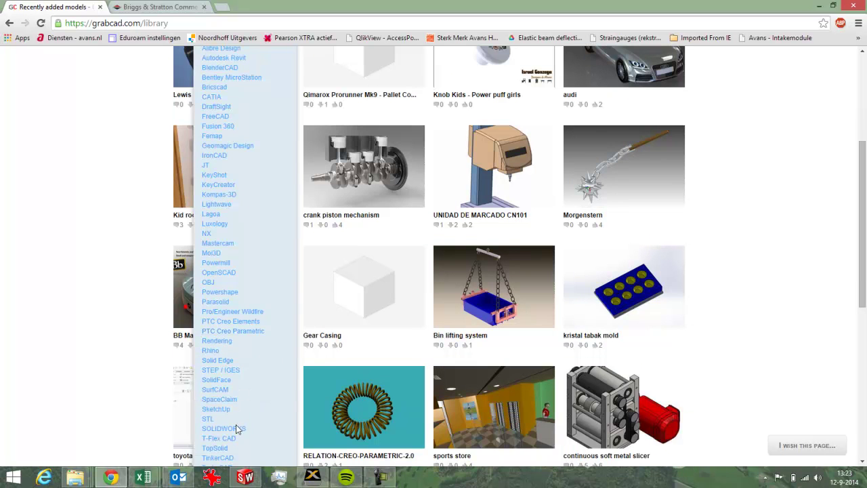
click(232, 428)
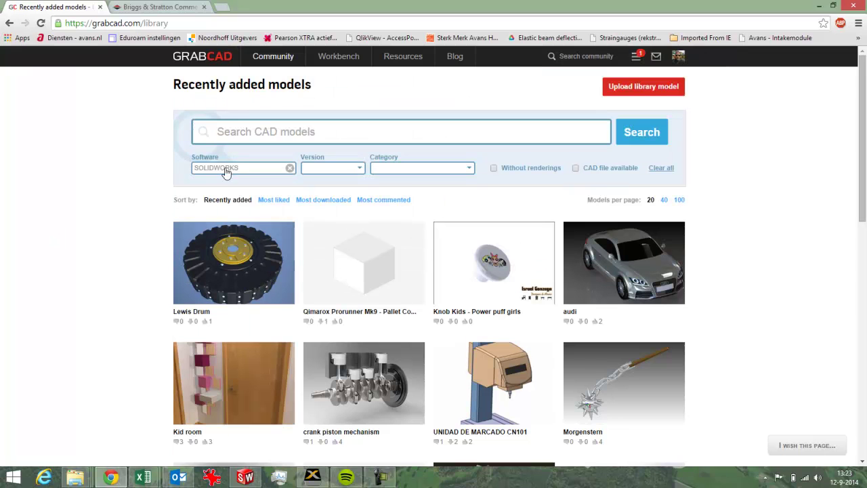
Search the library for "engine" and sort the results by most downloaded
click(255, 130)
text(eng)
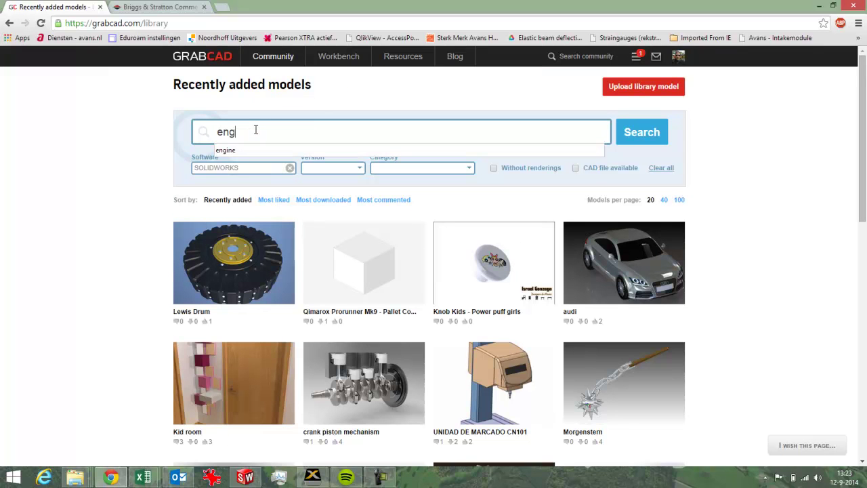
text(ine)
key(Return)
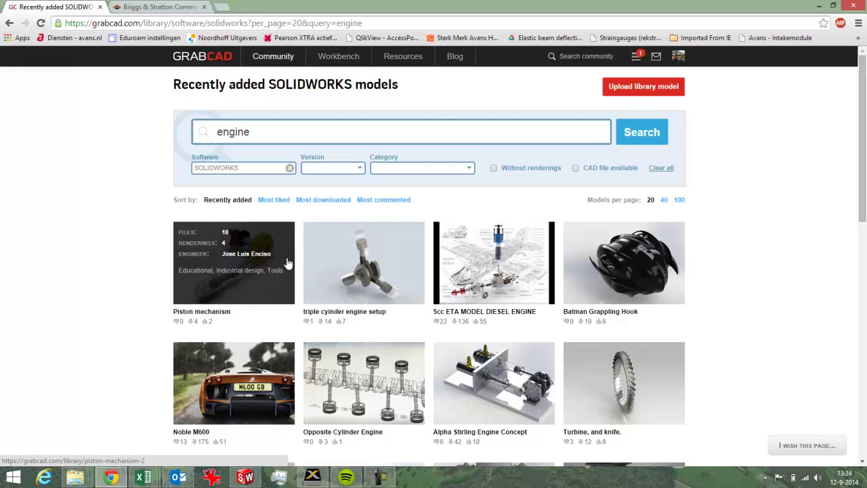
click(325, 201)
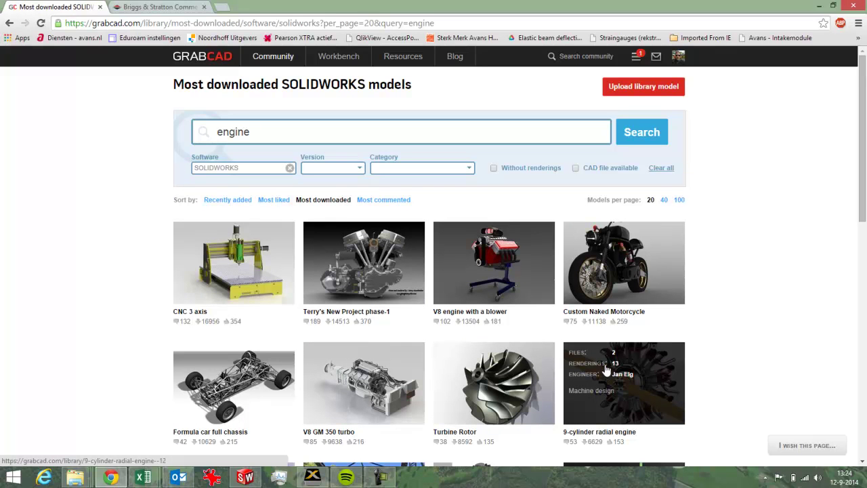
Look through the most downloaded engine models on result pages 1, 5, 6 and 7, returning to page 5
scroll(595, 366, down, 1)
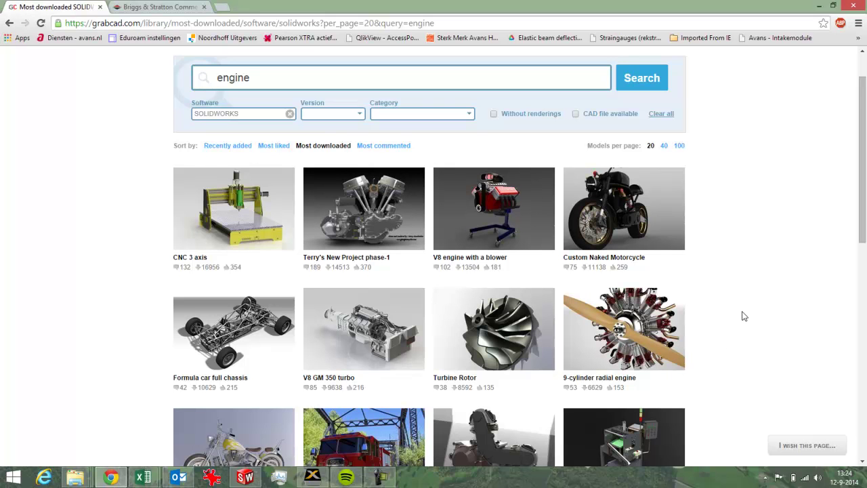
scroll(748, 318, down, 4)
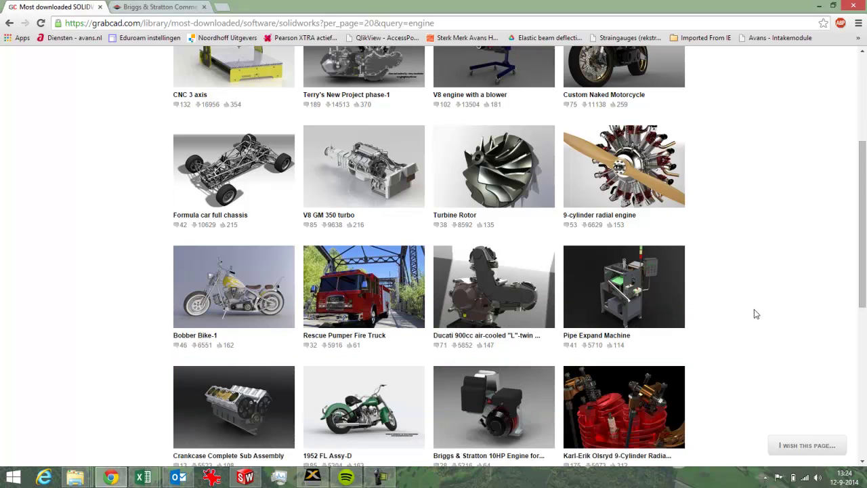
scroll(752, 311, down, 2)
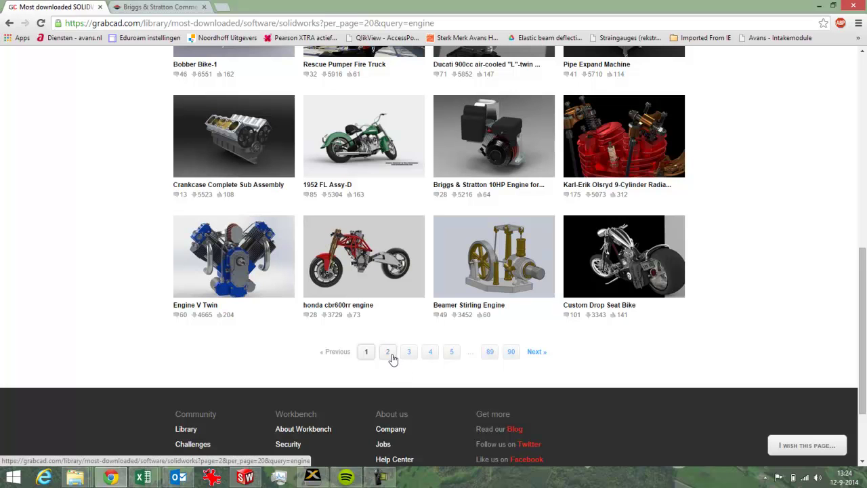
click(451, 352)
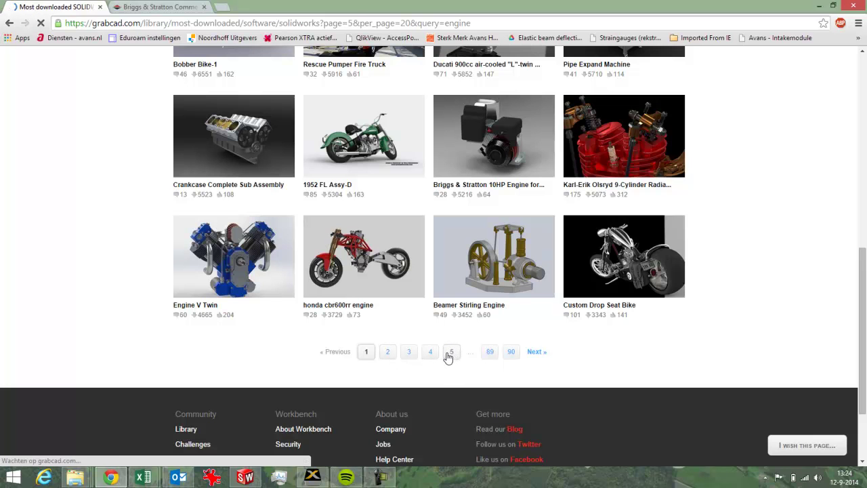
scroll(447, 358, down, 3)
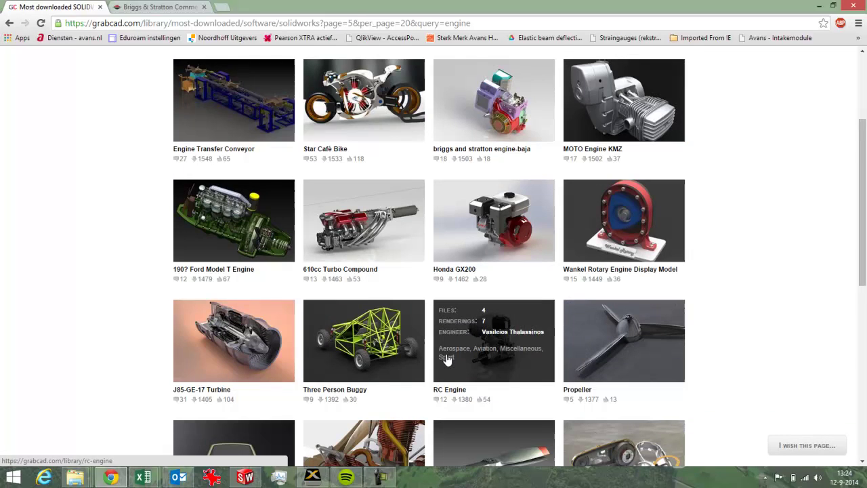
scroll(426, 379, down, 4)
click(452, 411)
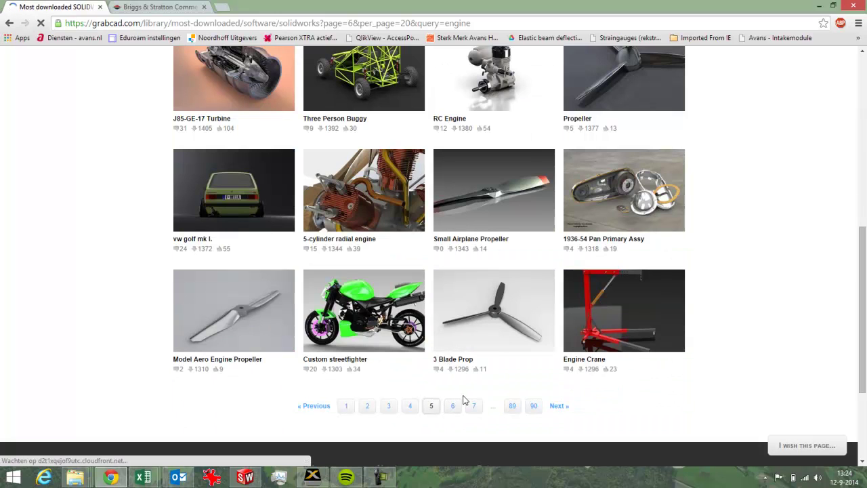
scroll(462, 393, down, 3)
scroll(460, 389, down, 1)
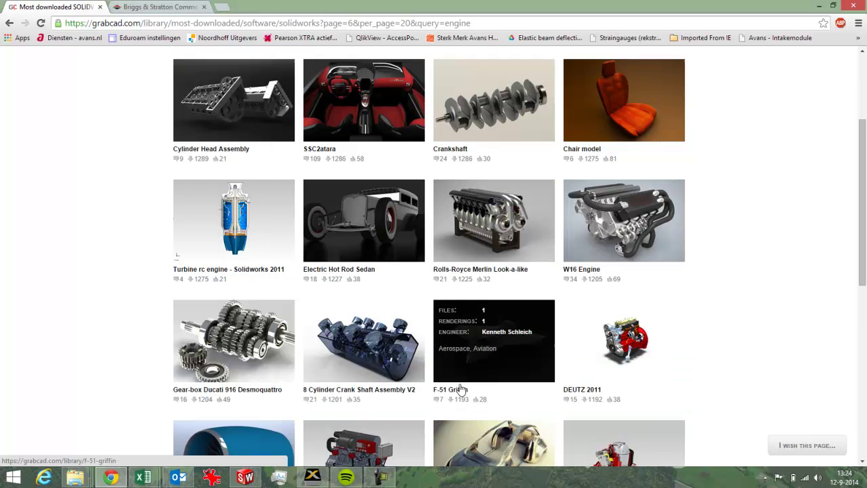
scroll(514, 354, down, 3)
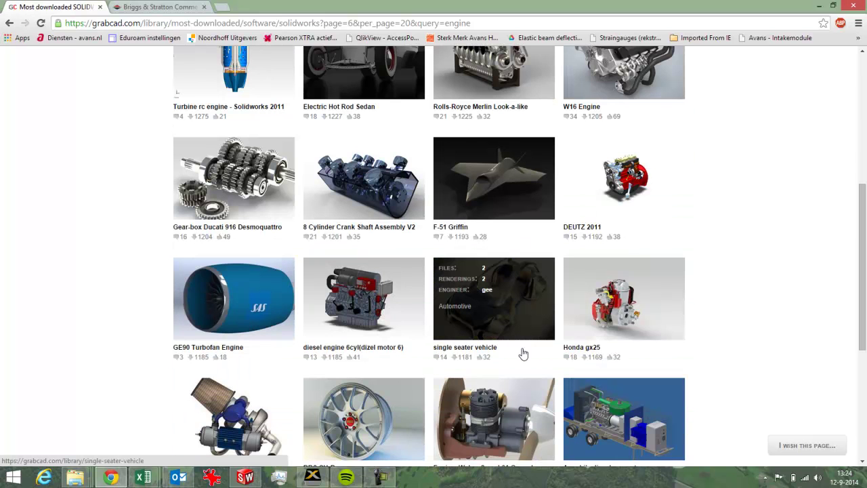
scroll(523, 354, down, 2)
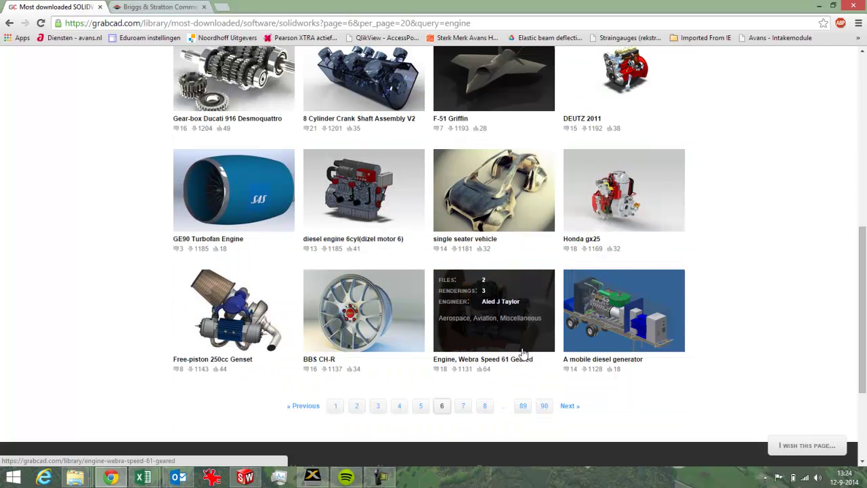
click(463, 406)
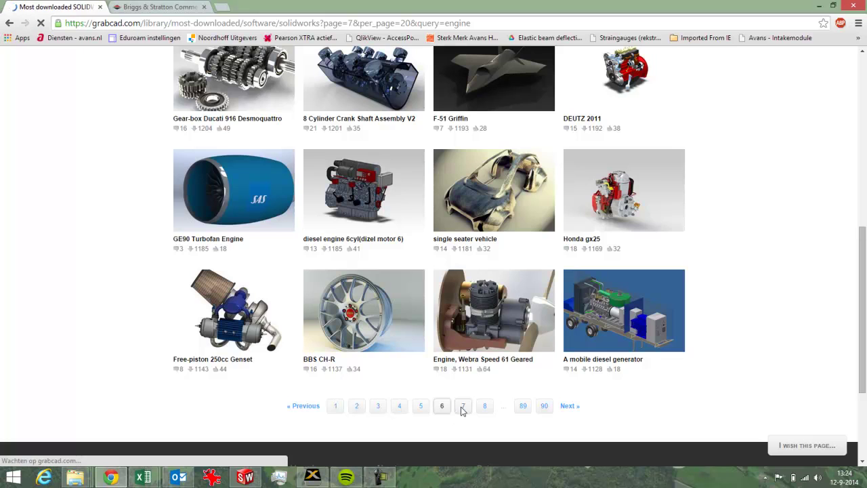
scroll(474, 402, down, 2)
scroll(474, 402, down, 6)
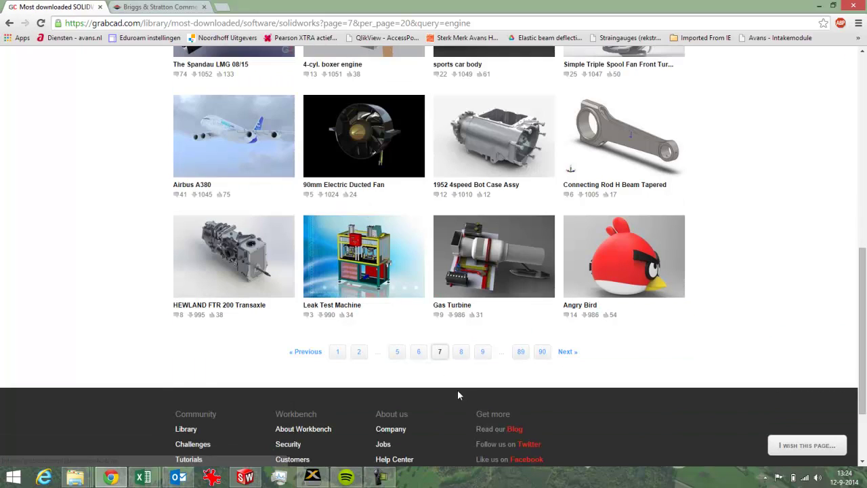
click(397, 354)
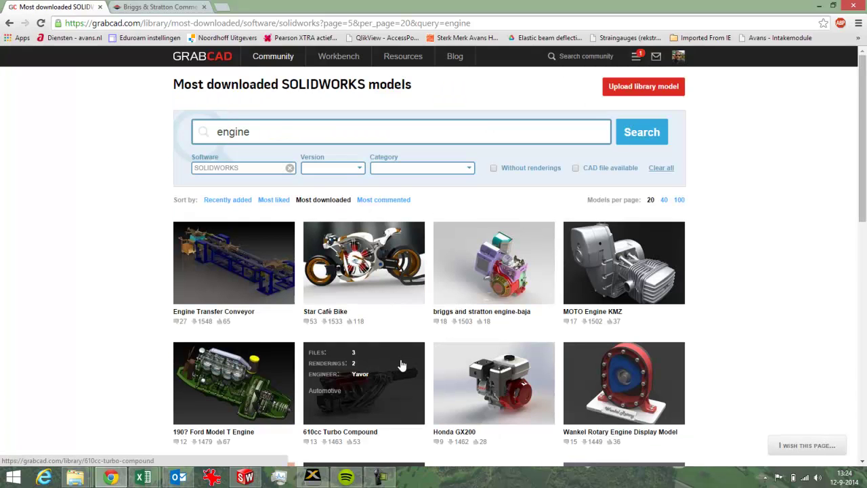
scroll(650, 338, down, 2)
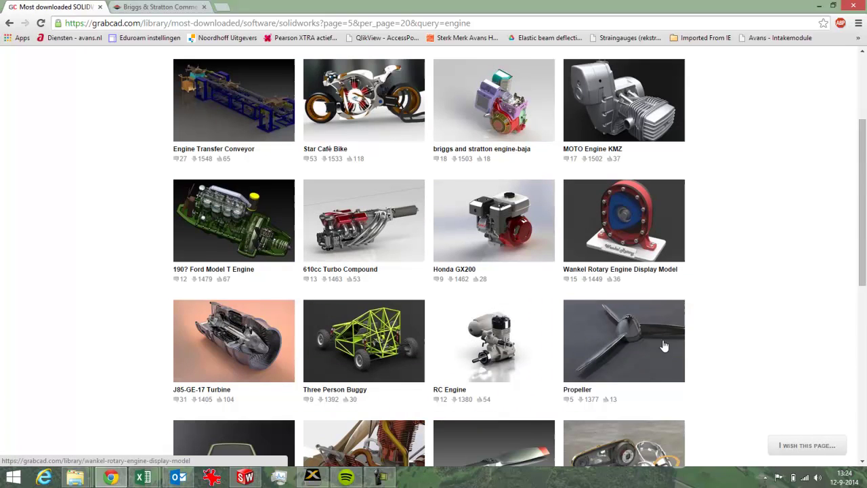
scroll(664, 346, down, 3)
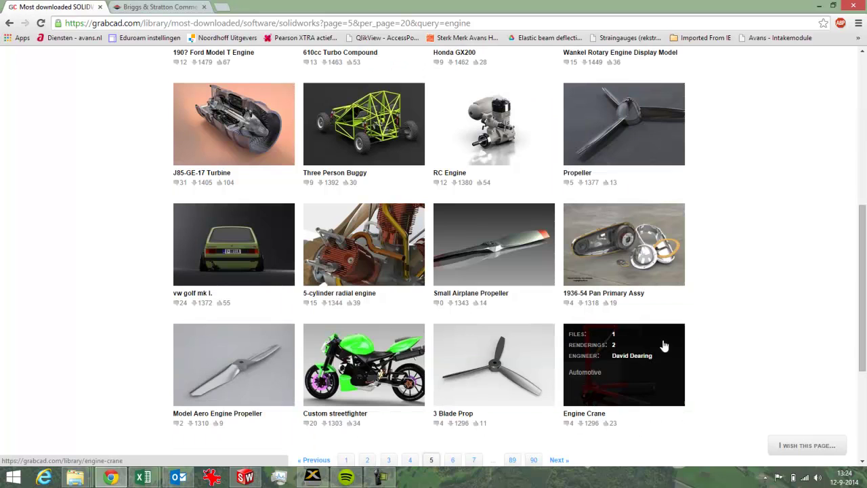
Search the library for "briggs" and open the Briggs&Stratton Vanguard V-Twin engine model page
scroll(653, 342, up, 5)
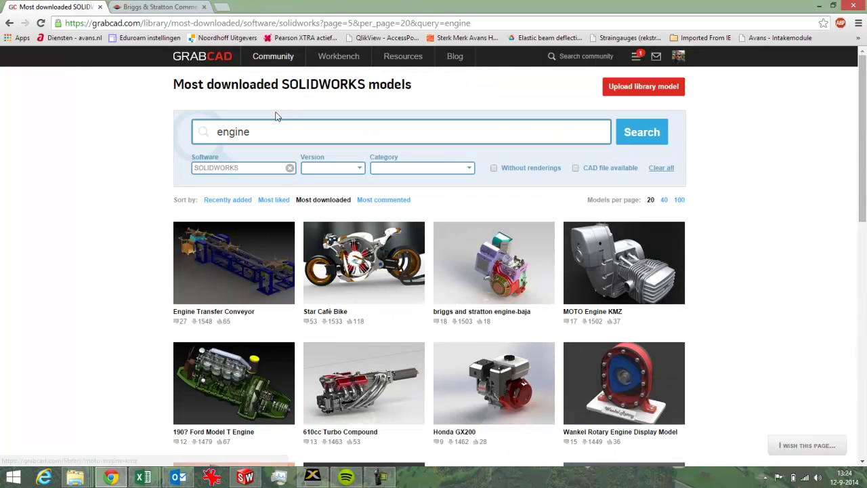
click(260, 131)
drag(261, 131, 170, 129)
text(br)
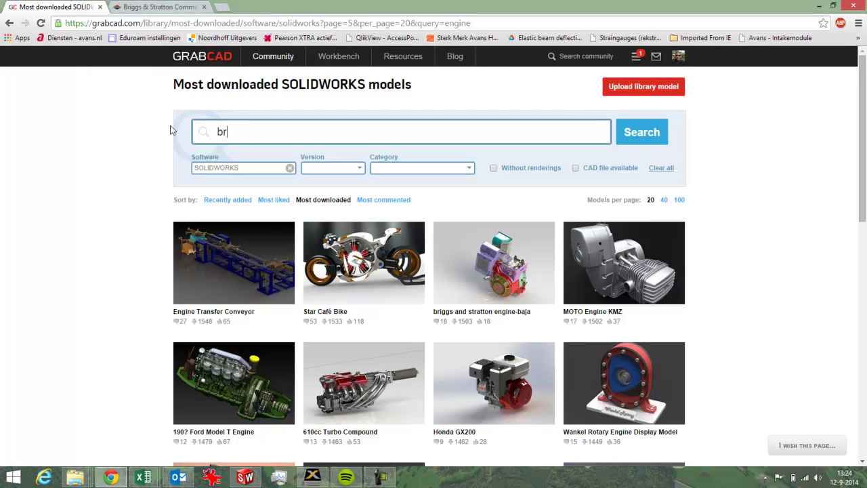
text(iggs)
key(Return)
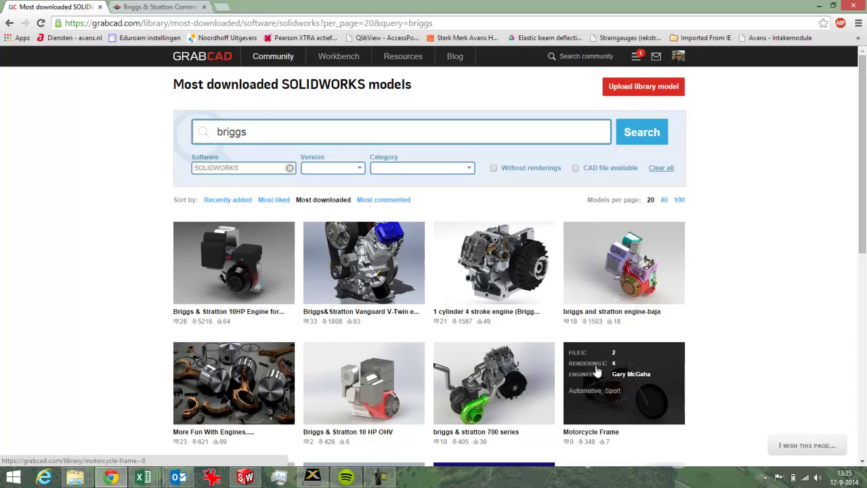
click(372, 272)
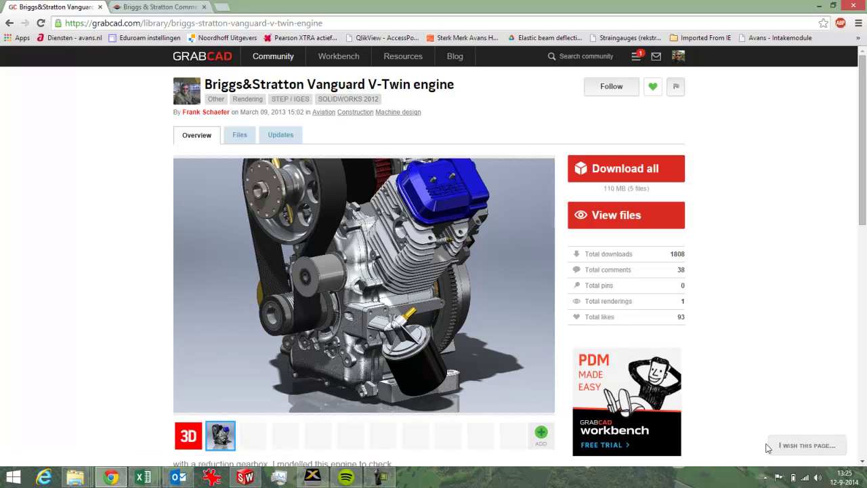
Switch to SolidWorks and open the large belt pulley of the engine assembly as a separate part
click(261, 476)
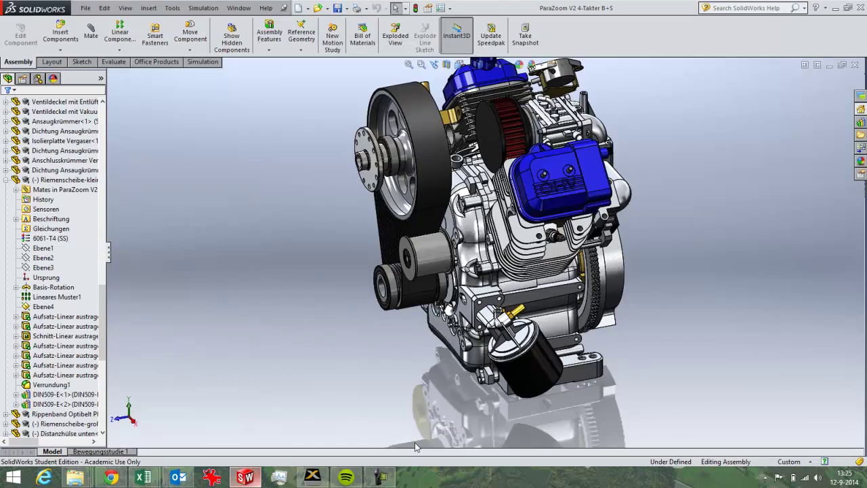
mouse_move(487, 393)
middle_down()
mouse_move(514, 389)
mouse_move(461, 386)
mouse_move(501, 389)
mouse_move(469, 379)
mouse_move(494, 387)
mouse_move(474, 390)
mouse_move(482, 392)
middle_up()
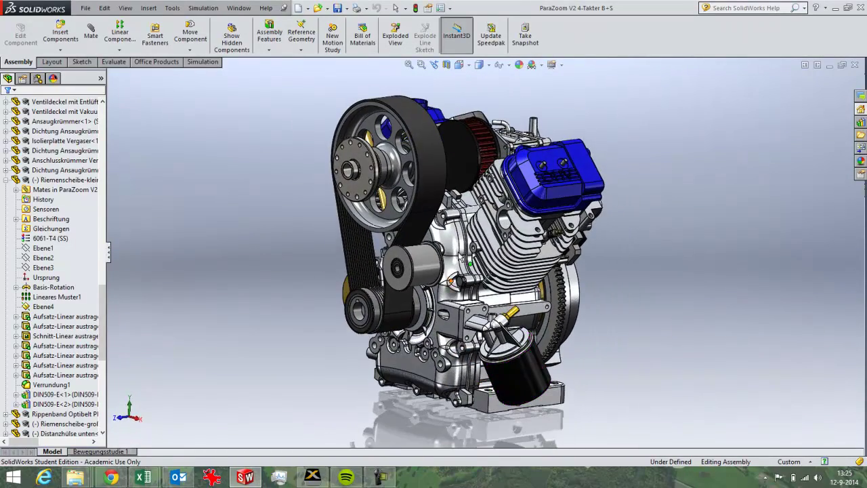
click(407, 190)
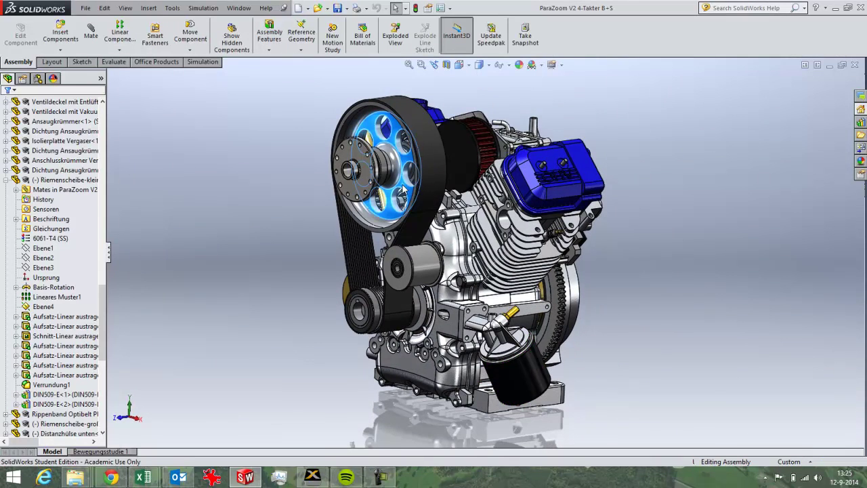
click(443, 122)
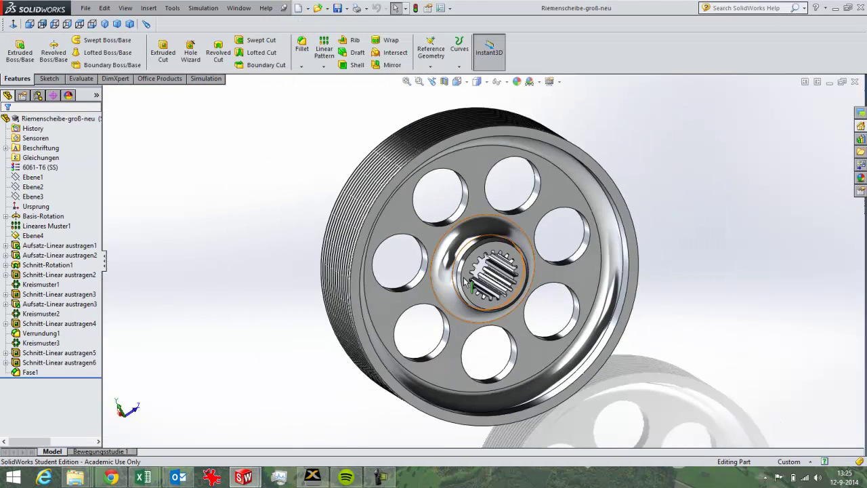
Make a new drawing from the pulley part using the A3-Avans-Landscape template, declining to open the existing drawing
middle_drag(466, 282, 531, 300)
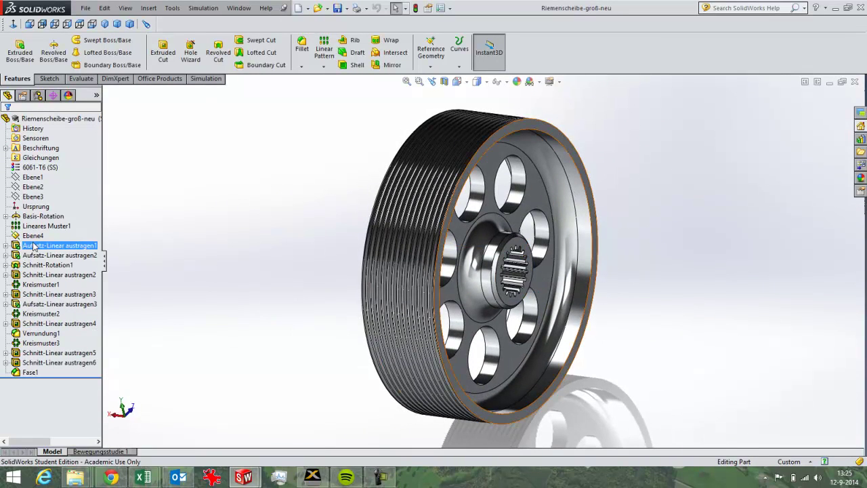
click(54, 274)
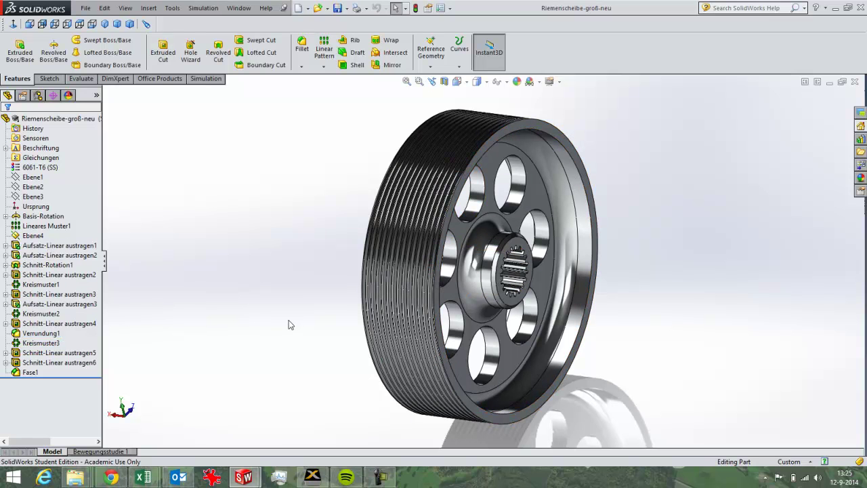
middle_drag(311, 336, 328, 330)
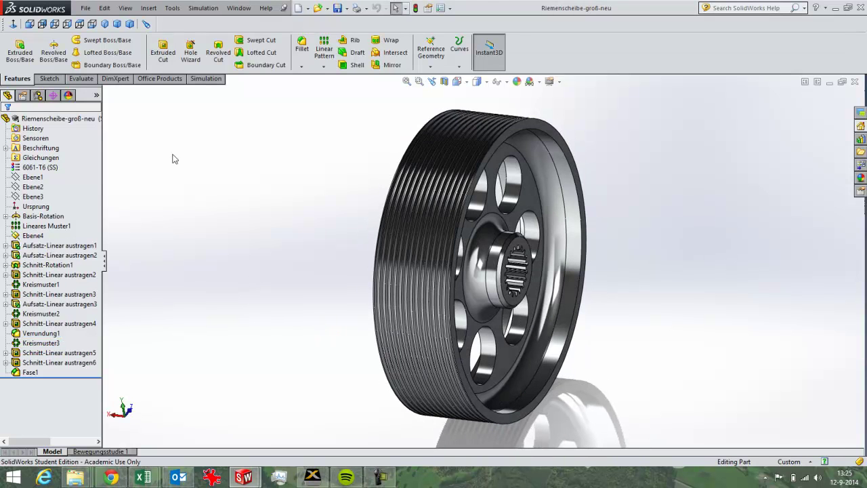
click(86, 7)
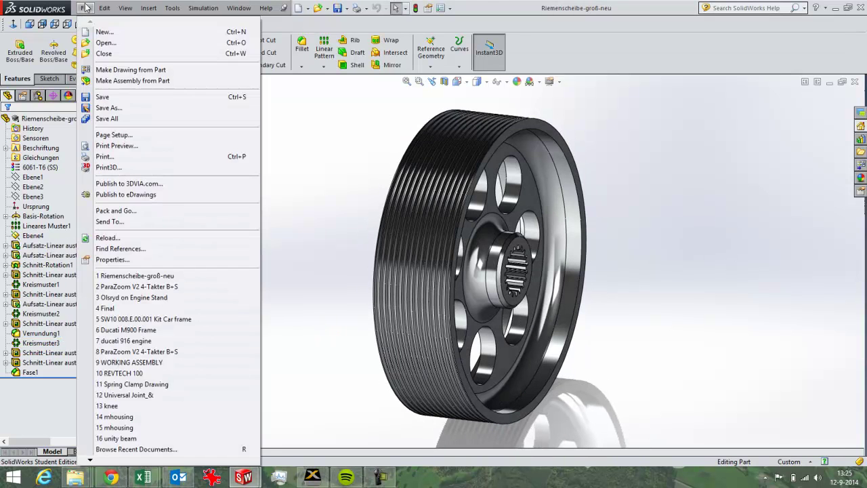
click(116, 69)
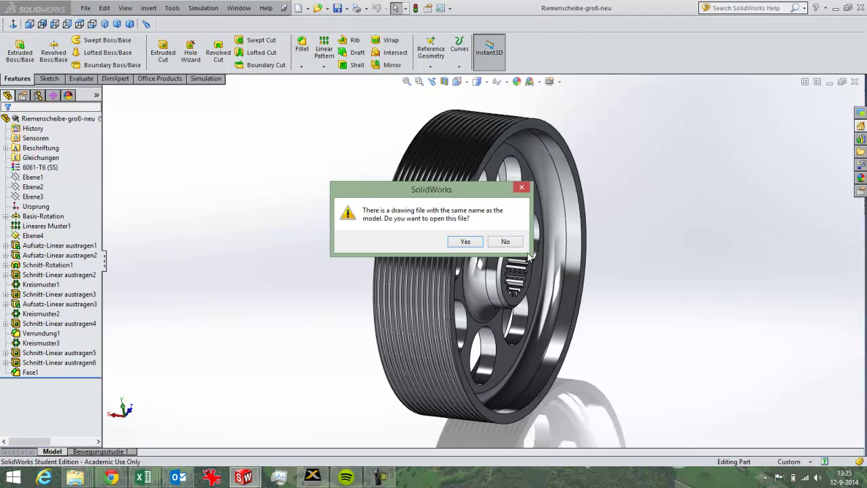
click(505, 243)
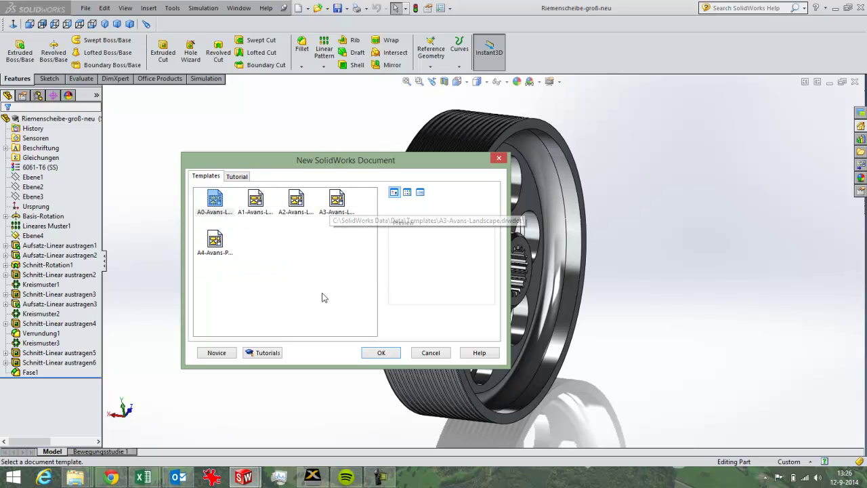
click(334, 204)
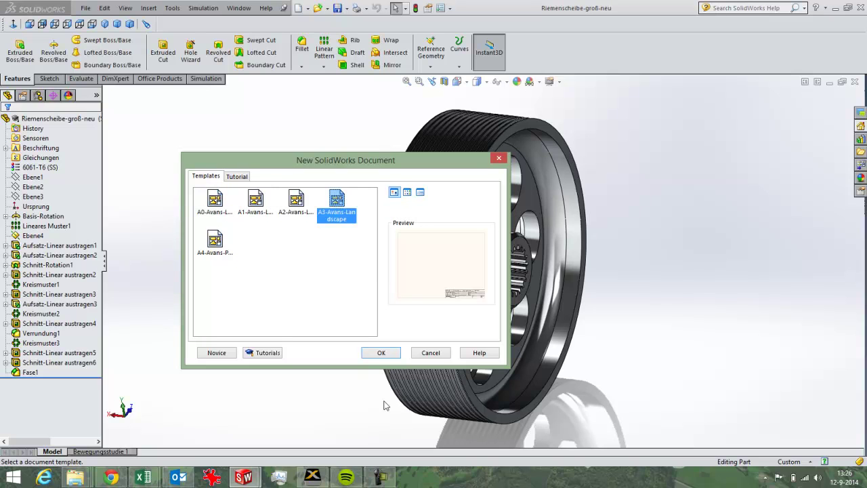
click(381, 353)
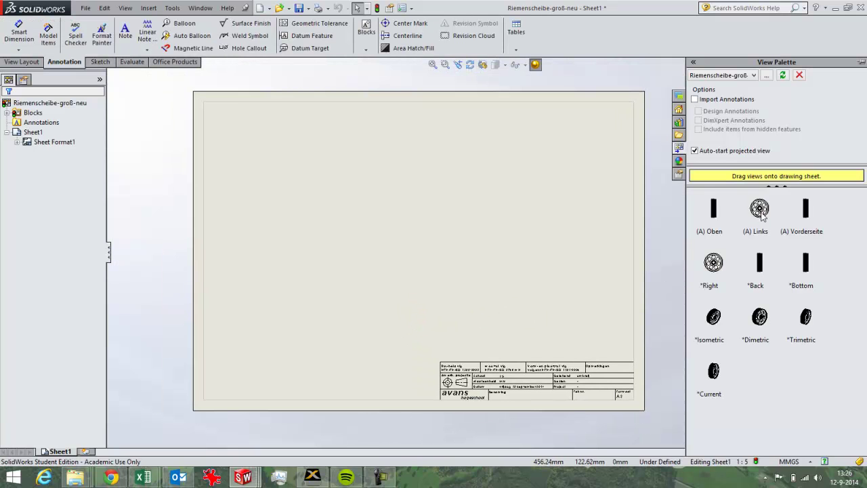
Place the Links view on the sheet with projected views to its right, to its left, above it and an isometric one
mouse_move(761, 215)
mouse_down()
mouse_move(629, 248)
mouse_move(354, 281)
mouse_up()
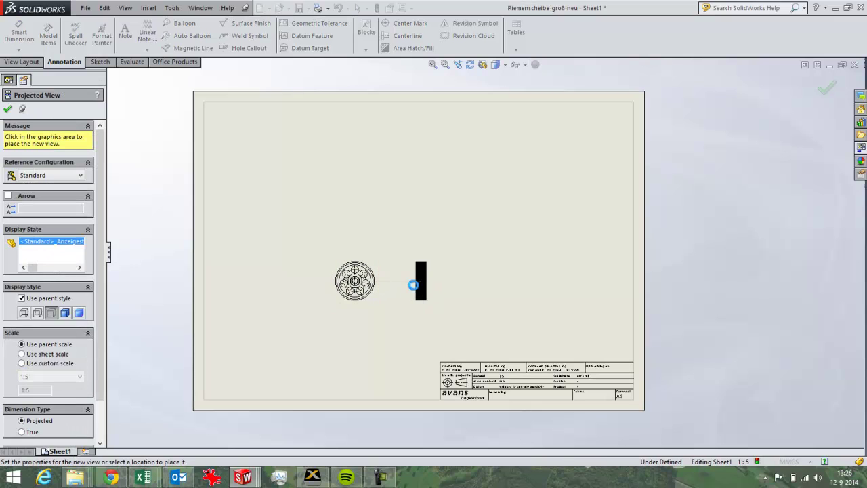
click(413, 285)
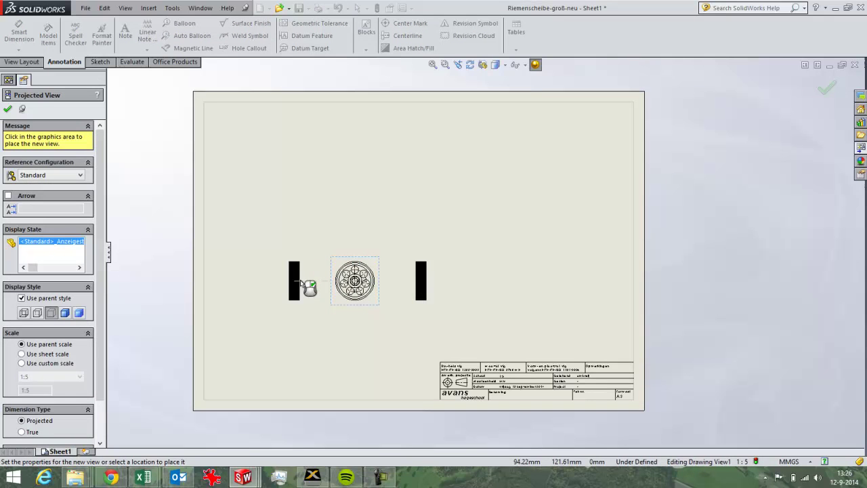
click(304, 287)
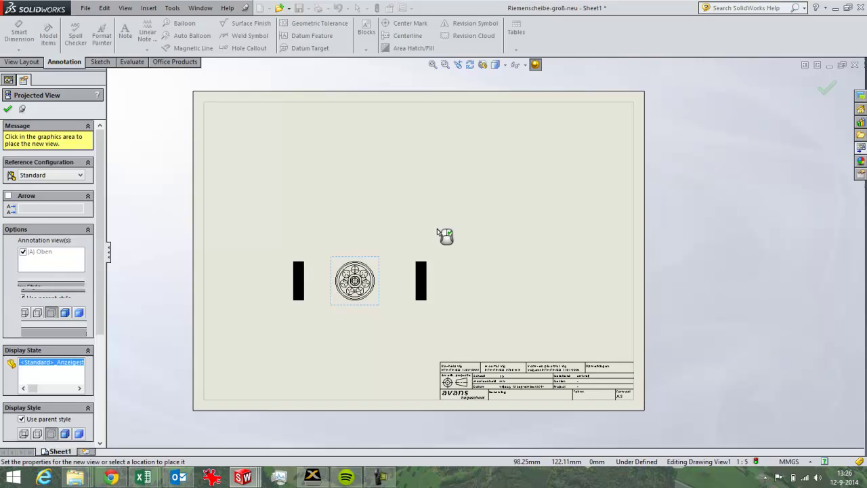
click(375, 219)
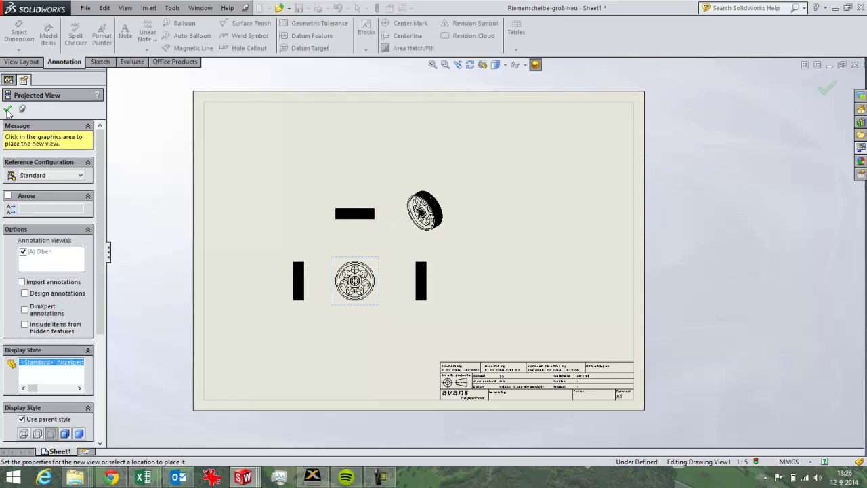
click(8, 110)
Set the drawing sheet's scale to 1:2 in the sheet properties
right_click(355, 194)
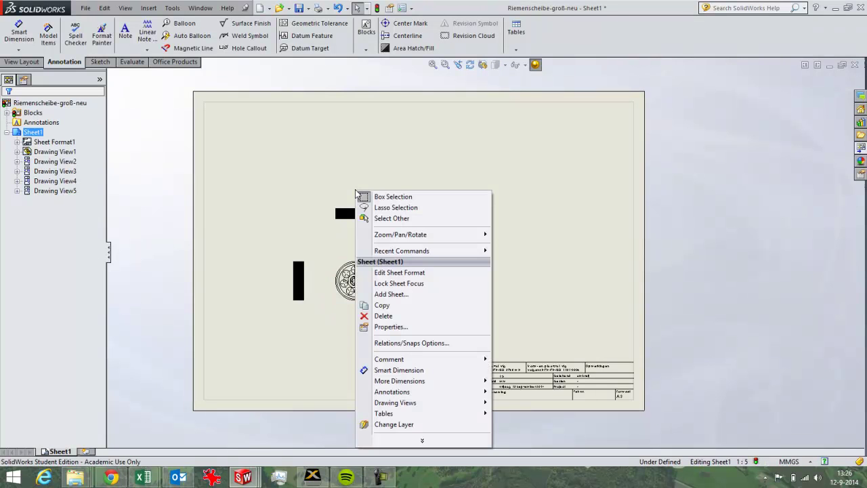
click(390, 326)
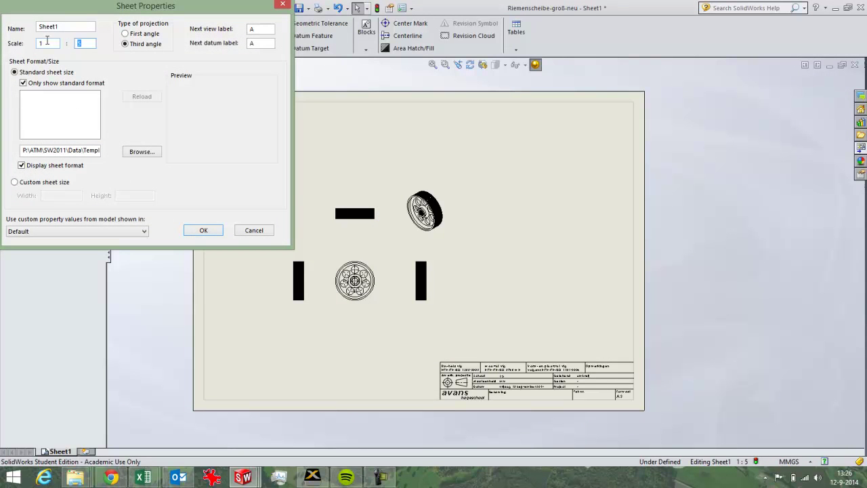
text(2)
click(201, 231)
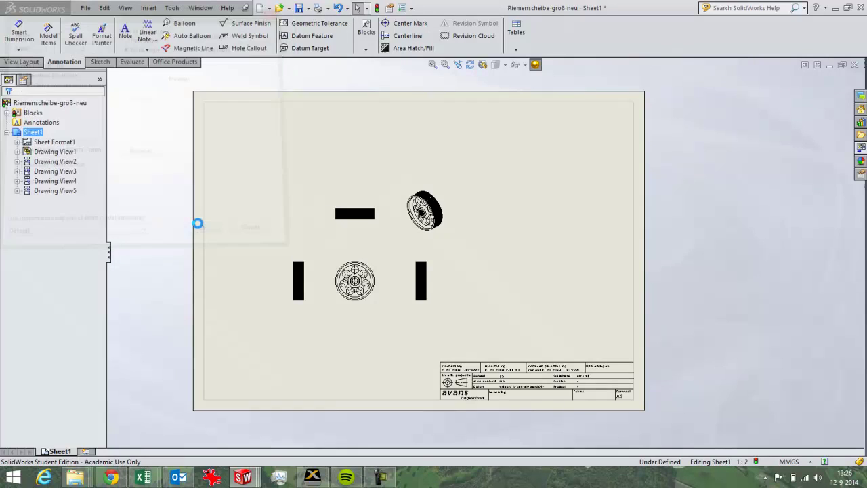
Spread the projected views away from the front view, moving the isometric view to the sheet's upper right
drag(444, 339, 509, 336)
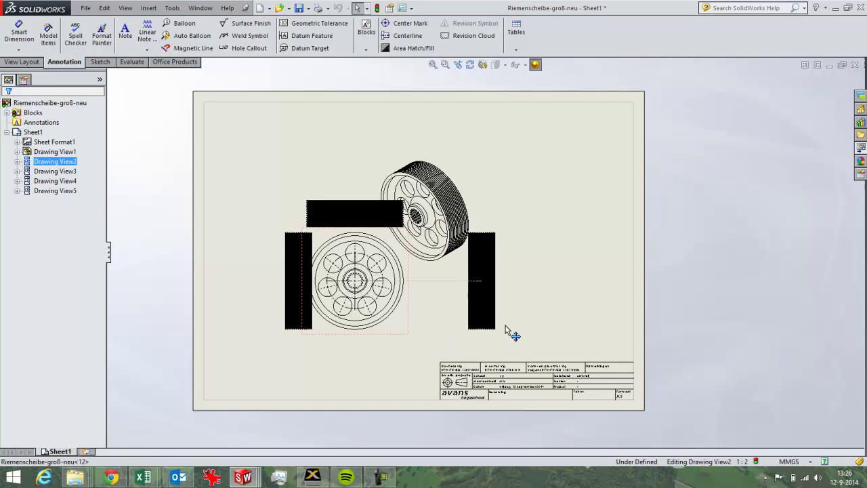
click(284, 335)
drag(280, 334, 244, 334)
click(330, 206)
drag(332, 198, 332, 174)
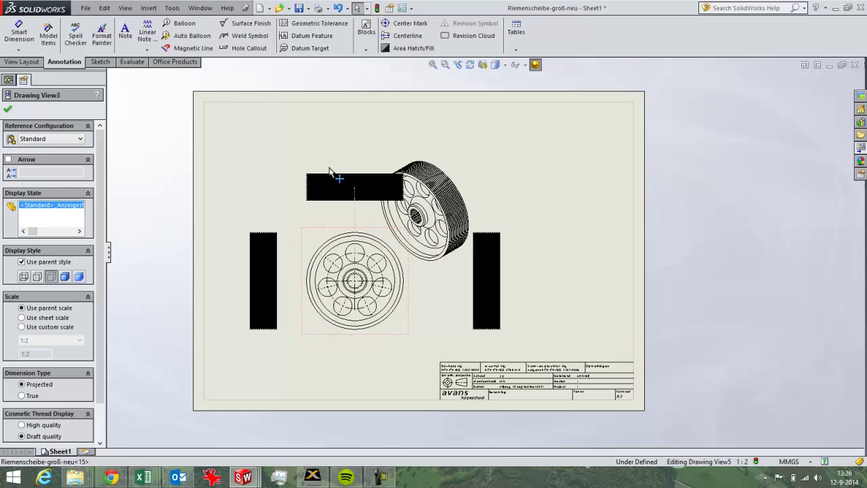
click(468, 202)
click(470, 202)
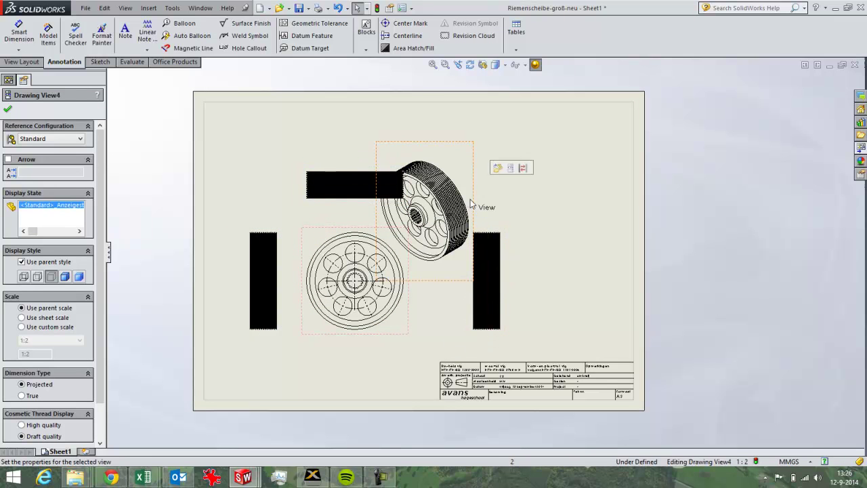
drag(473, 202, 563, 157)
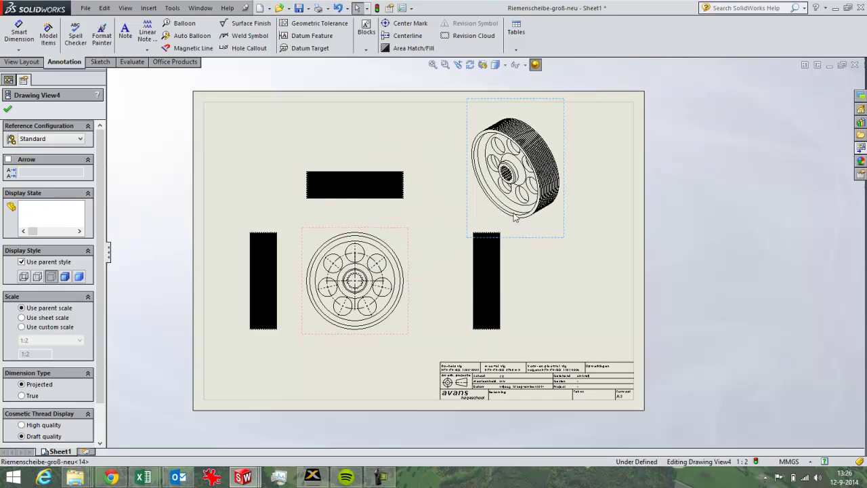
Delete the projected views to the right of and above the front view
click(501, 339)
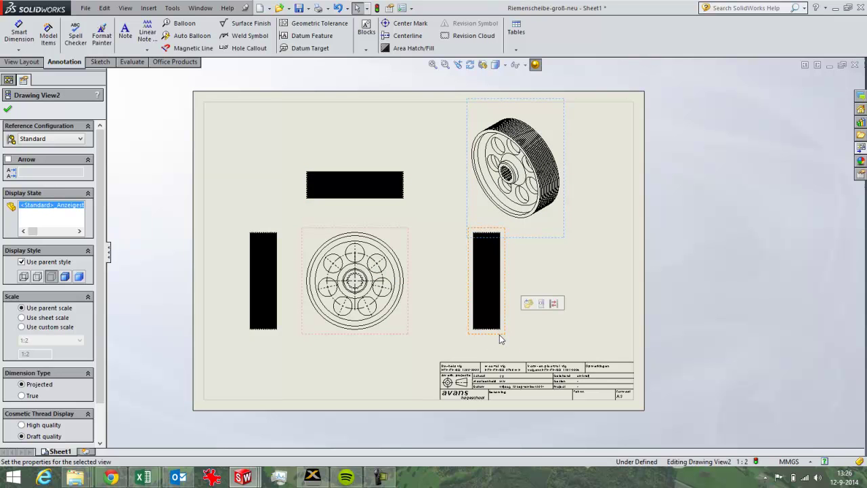
key(Delete)
click(509, 200)
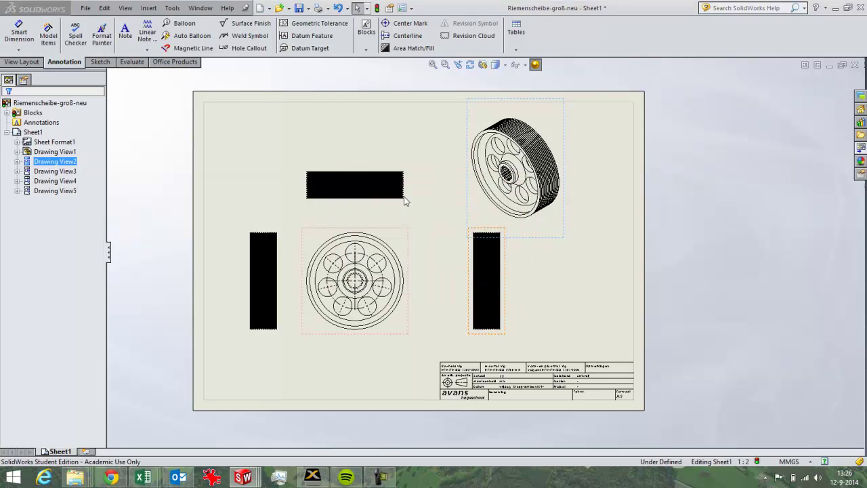
click(355, 185)
key(Delete)
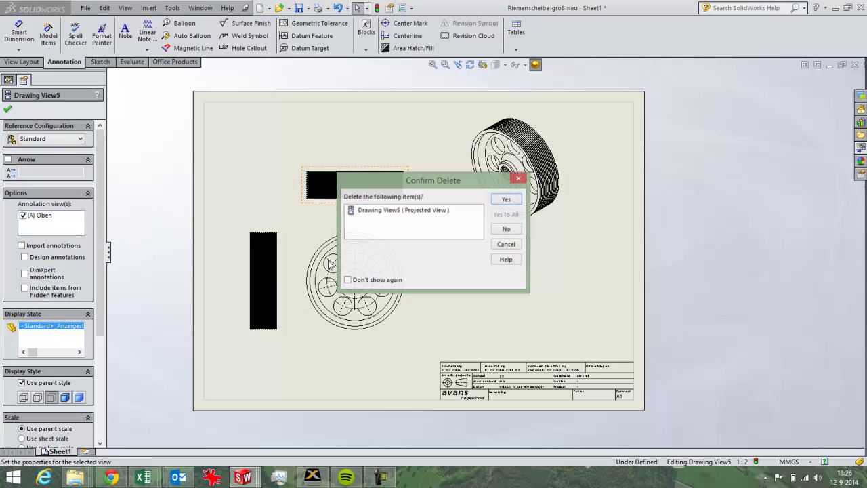
click(519, 199)
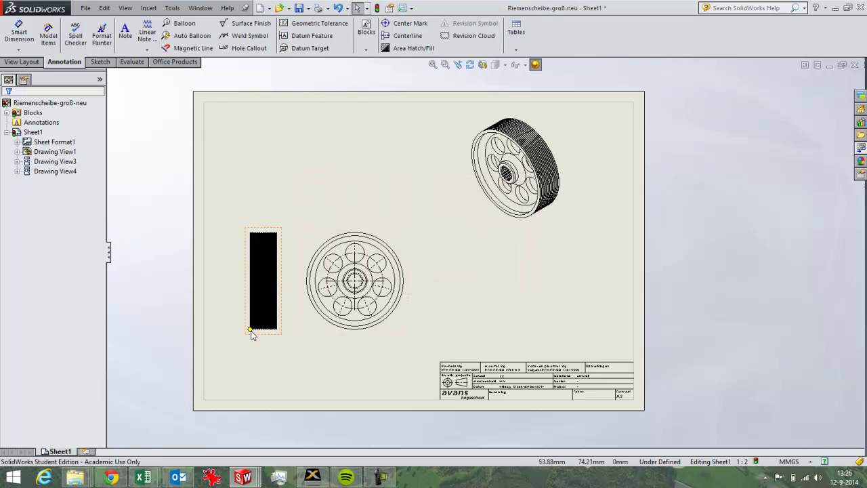
Set the display style of the remaining side view to Shaded and of the isometric view to Shaded With Edges
click(258, 333)
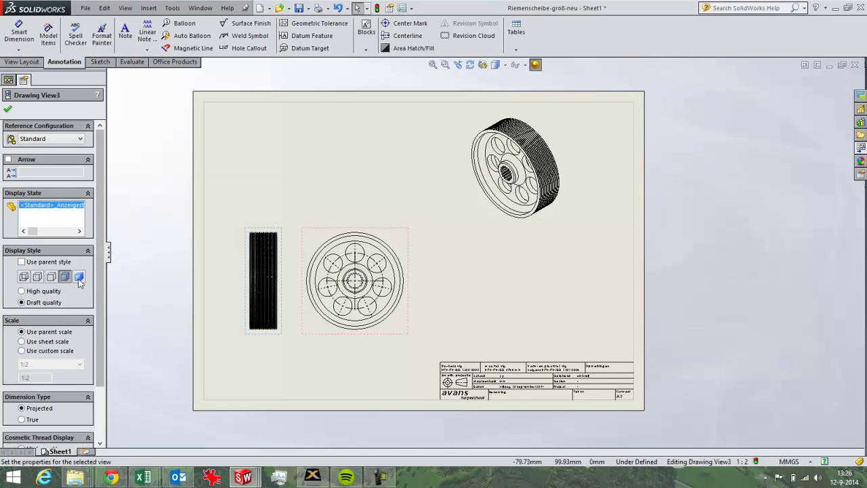
click(79, 276)
click(285, 381)
scroll(285, 293, down, 2)
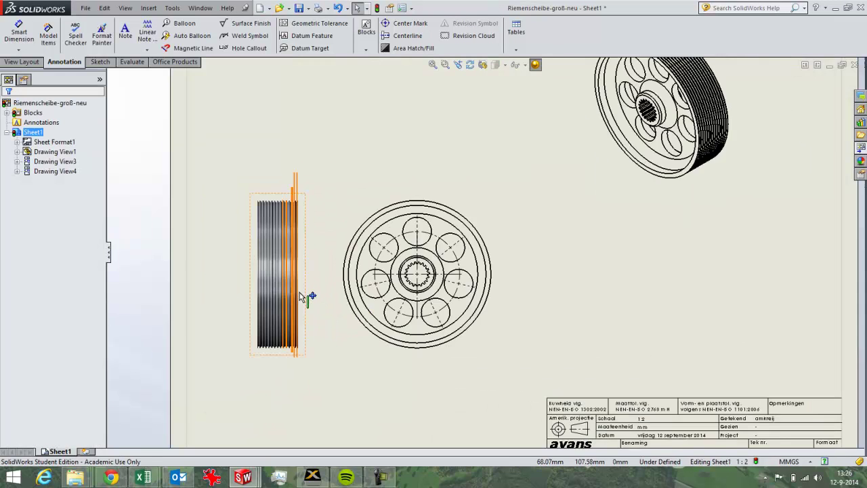
scroll(745, 352, up, 3)
scroll(661, 369, down, 1)
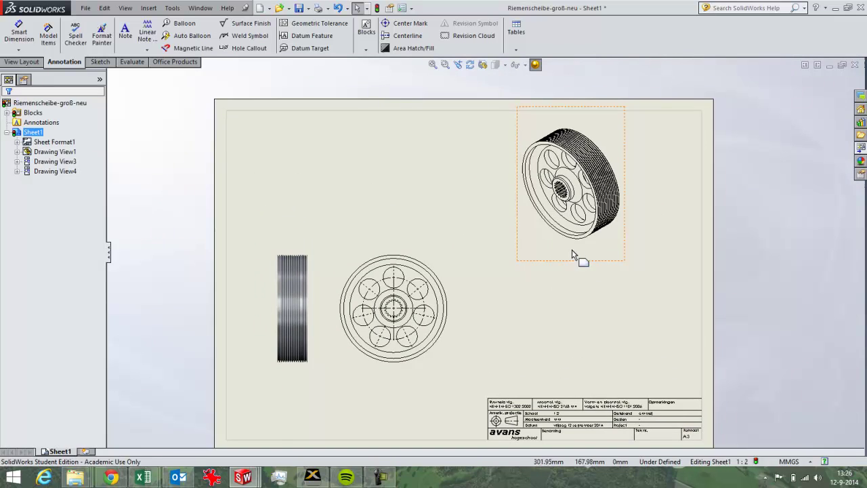
click(569, 246)
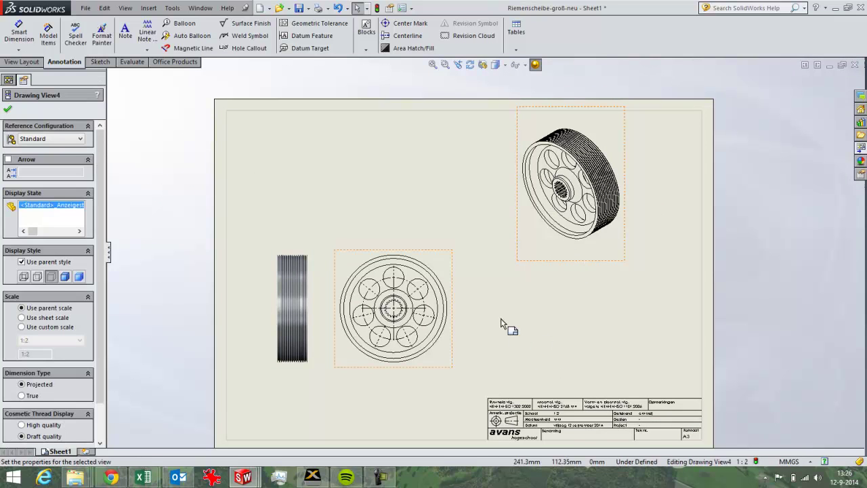
click(65, 277)
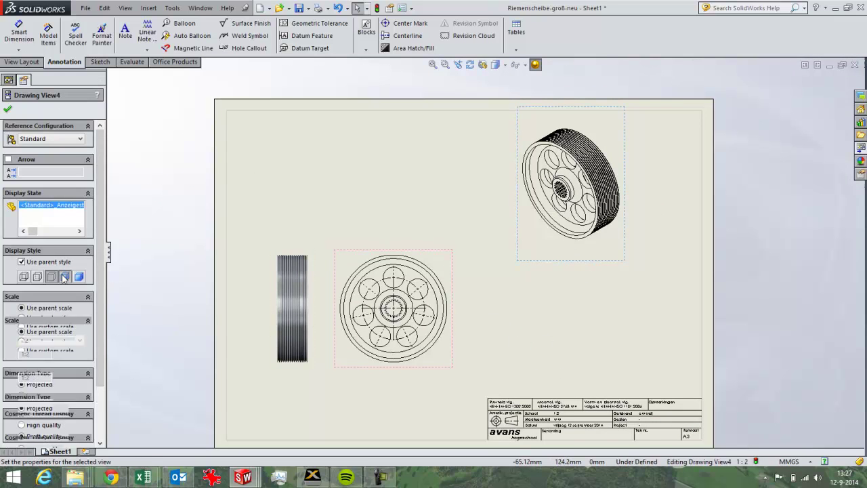
Move the isometric view slightly down and left, and shift the front view right, away from the side view
click(577, 281)
drag(569, 271, 557, 280)
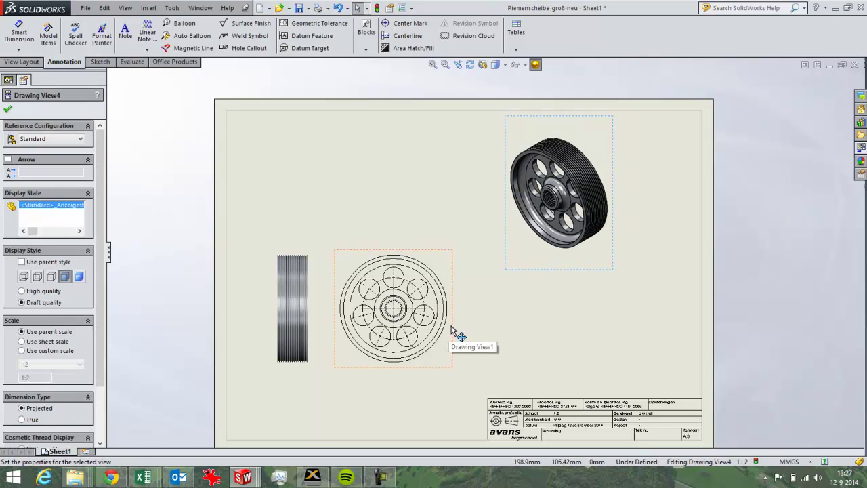
drag(452, 329, 493, 331)
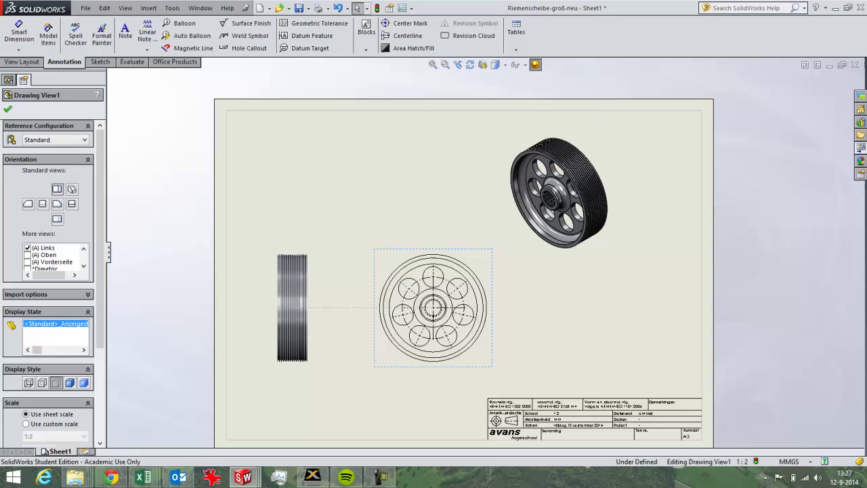
click(533, 347)
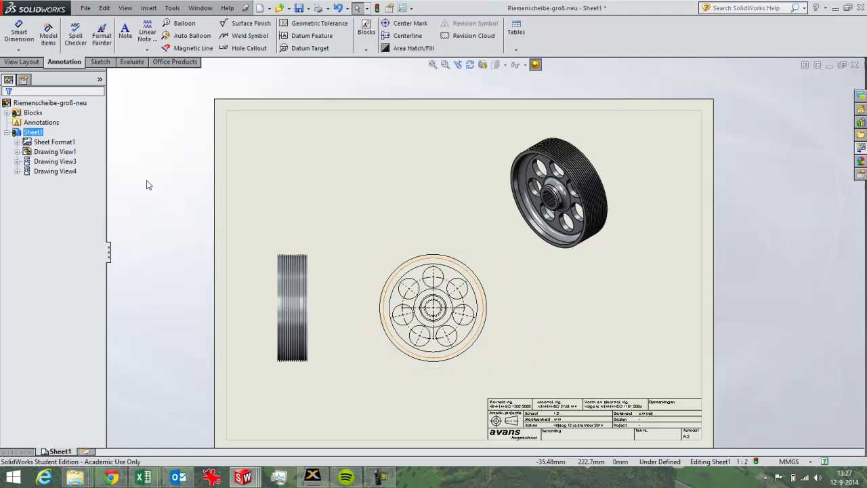
Import the dimensions from the entire model into all views and move the isometric view right and slightly down
click(49, 37)
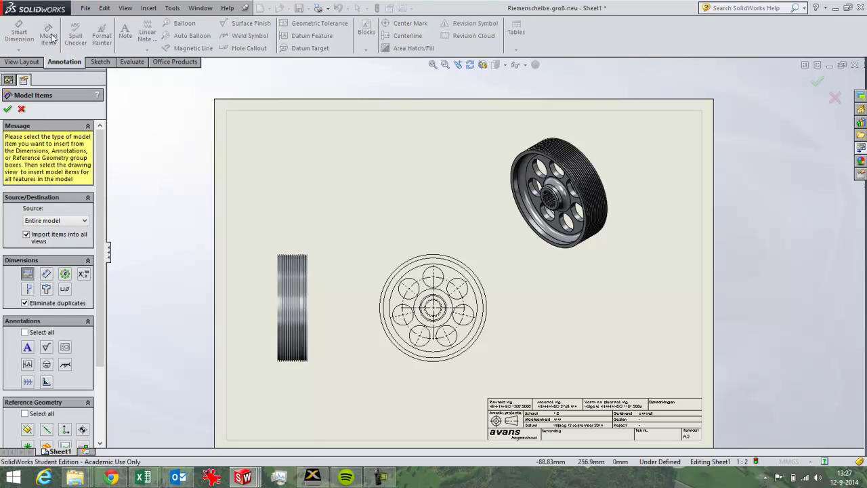
click(84, 223)
click(47, 230)
click(8, 110)
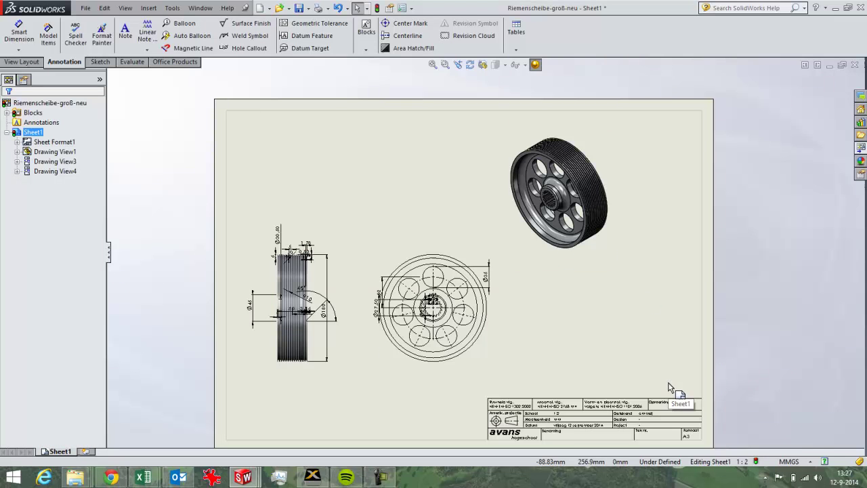
drag(586, 271, 631, 281)
click(573, 339)
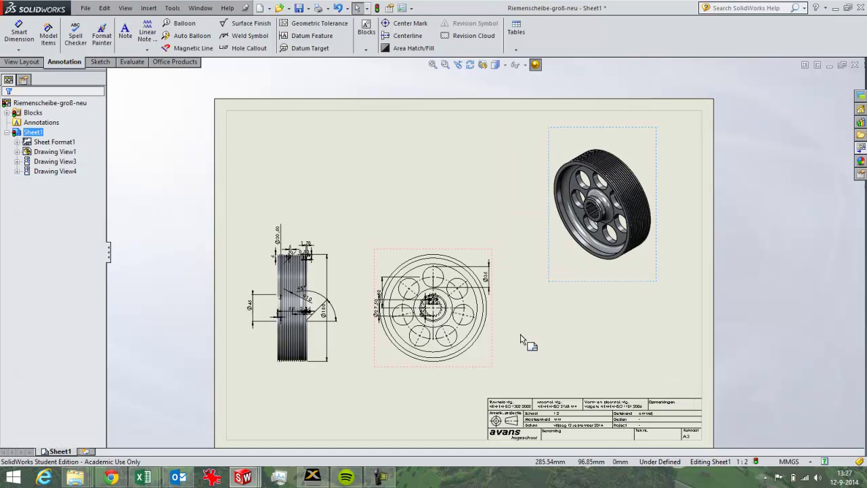
Auto-arrange all imported dimensions of the side and front views
mouse_move(177, 182)
mouse_down()
mouse_move(358, 319)
mouse_move(538, 413)
mouse_move(539, 391)
mouse_up()
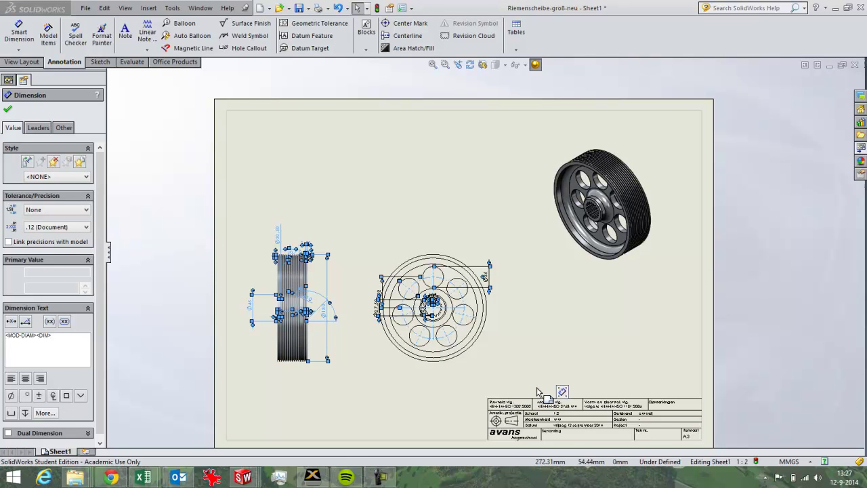
mouse_move(561, 392)
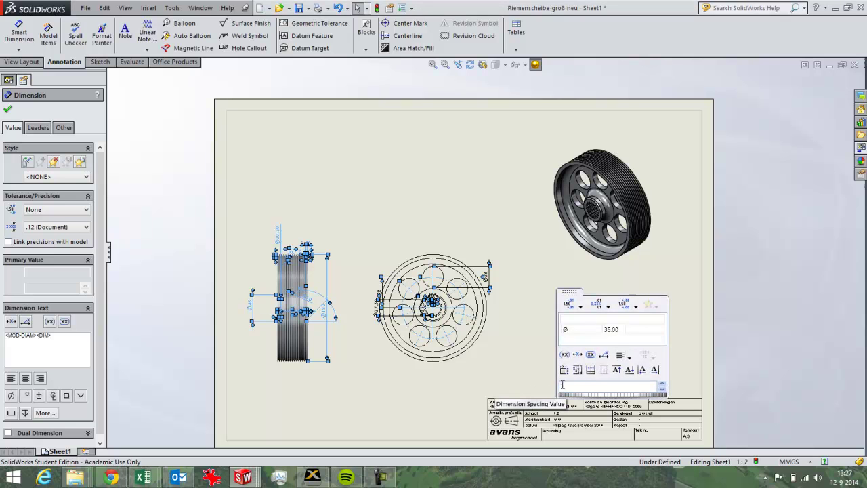
click(563, 369)
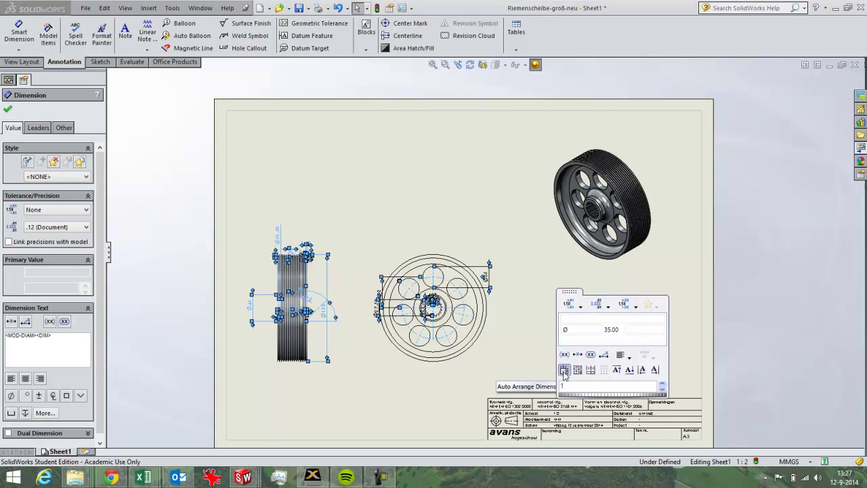
click(494, 377)
Move the front view to the right so its dimensions clear those of the side view
scroll(508, 375, down, 1)
scroll(510, 376, down, 1)
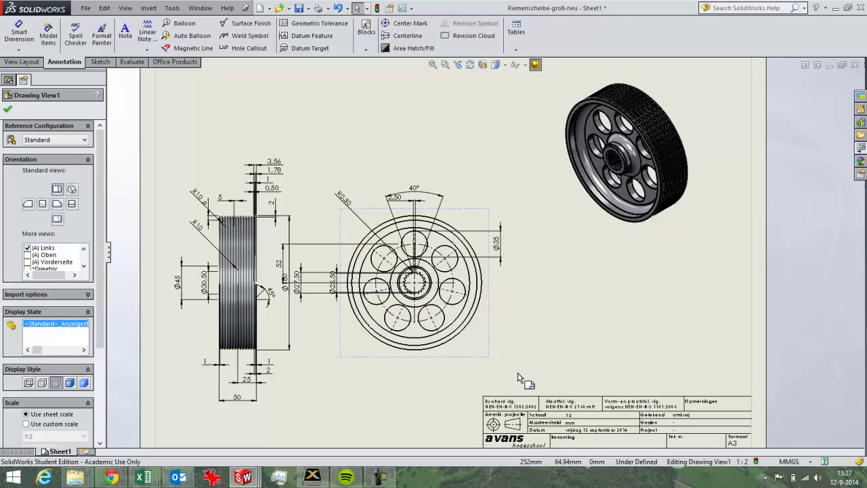
scroll(529, 358, down, 1)
drag(520, 352, 553, 355)
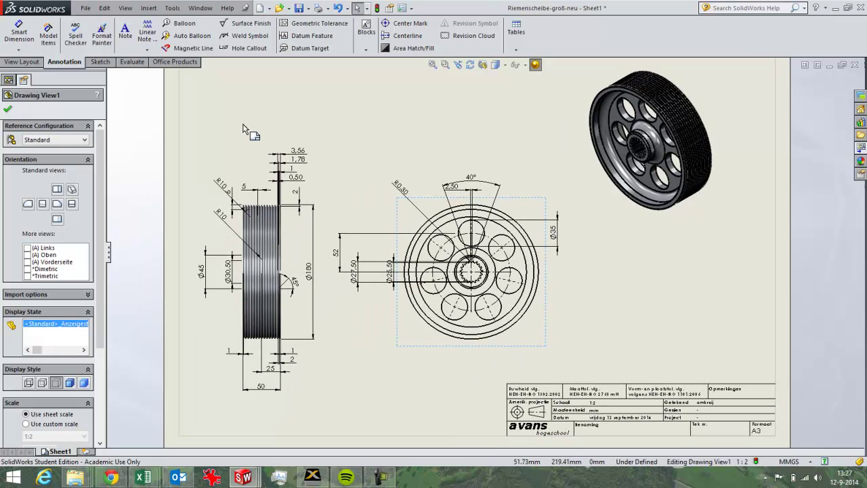
Delete the stacked 3,56, 1,78, 1 and 0,50 dimensions above the side view
drag(246, 122, 321, 183)
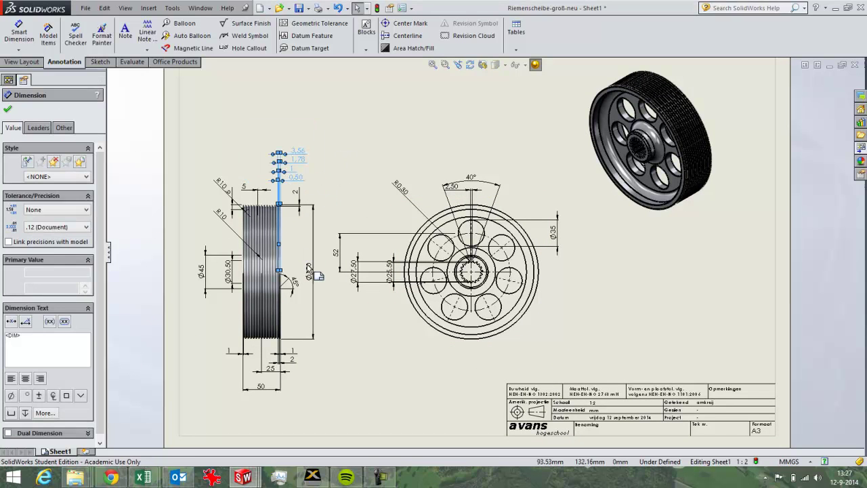
key(Delete)
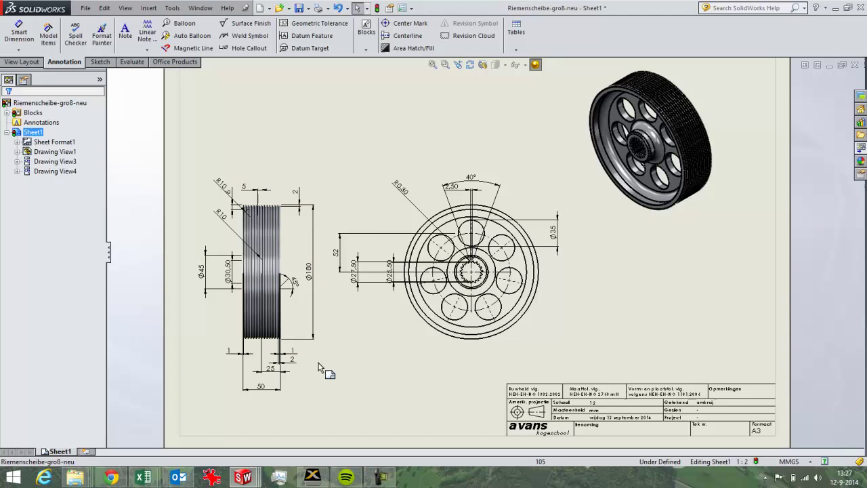
drag(266, 340, 334, 389)
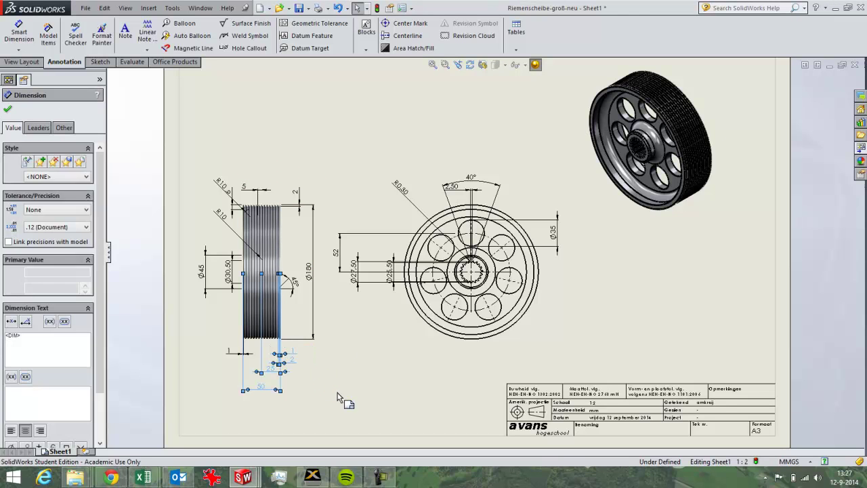
click(338, 397)
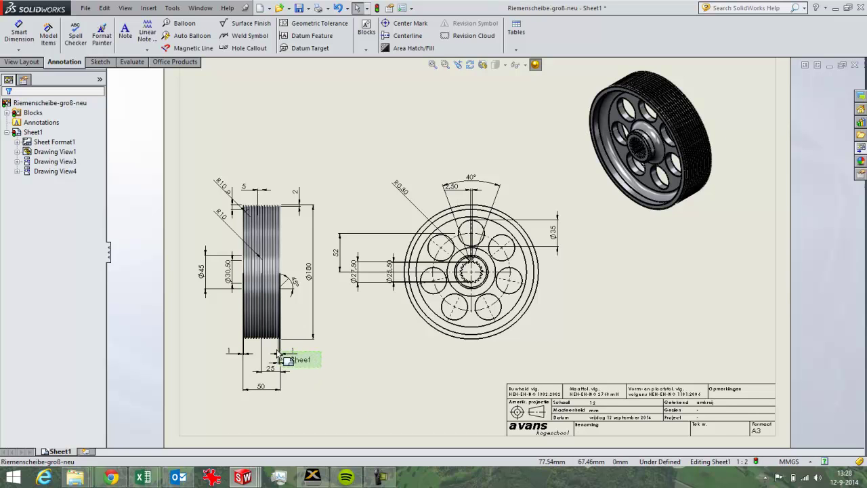
drag(301, 342, 271, 393)
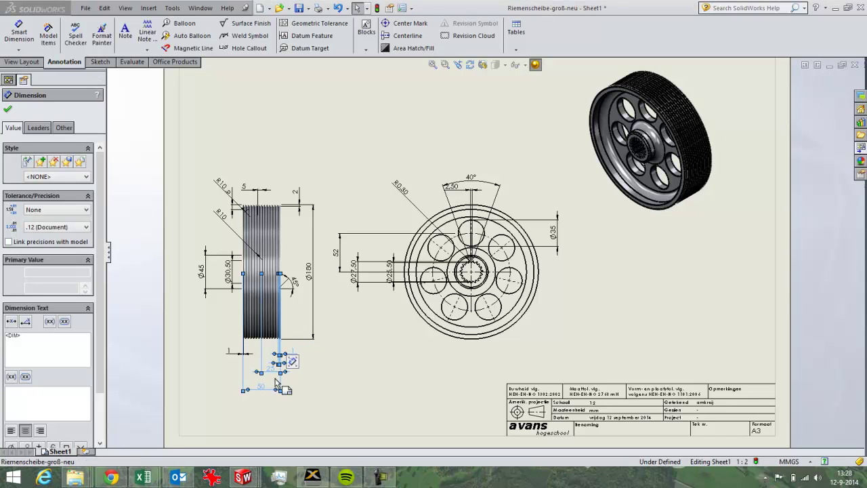
click(350, 401)
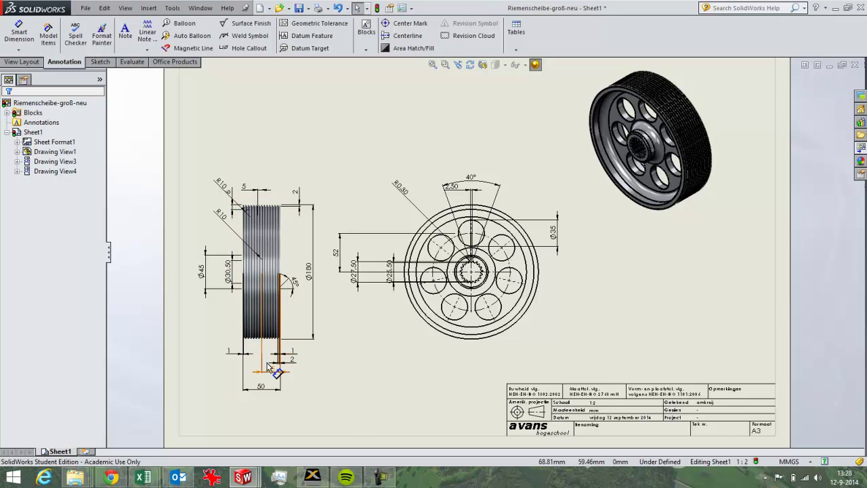
Delete the 1 and 2 dimensions below the side view's right edge and bring the 25 and 50 dimensions closer to the view
scroll(274, 371, up, 1)
scroll(291, 318, down, 4)
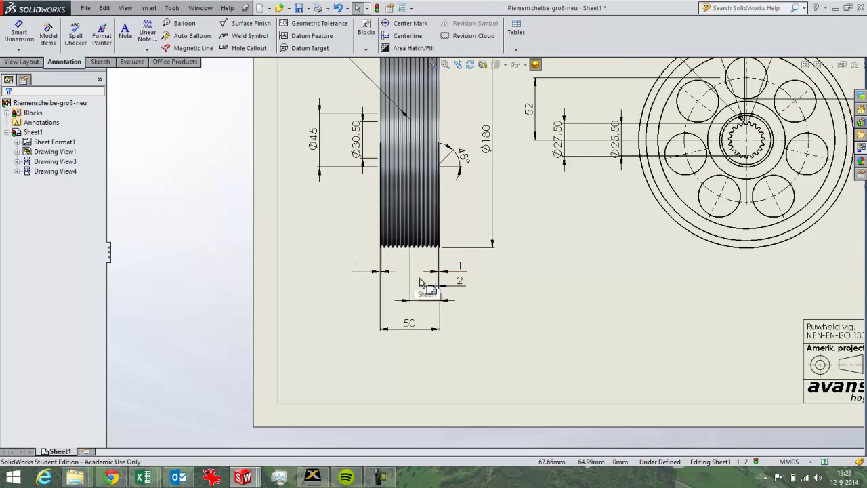
scroll(423, 288, down, 2)
drag(535, 312, 493, 249)
key(Delete)
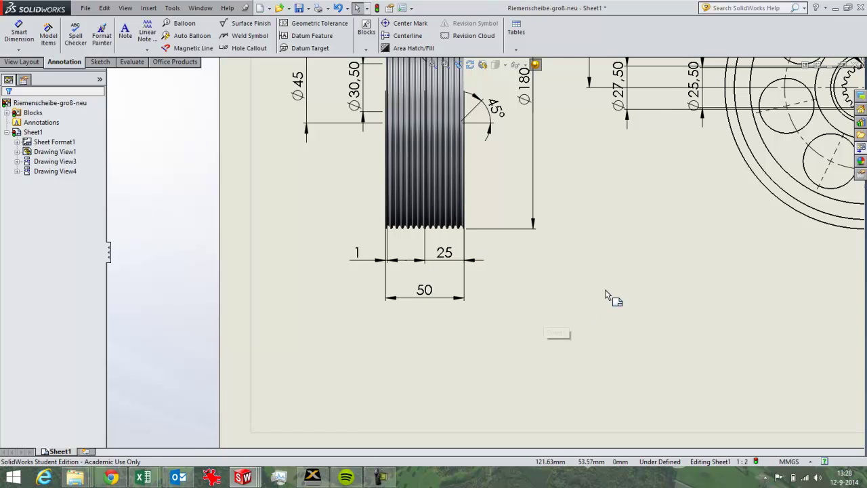
scroll(606, 294, up, 4)
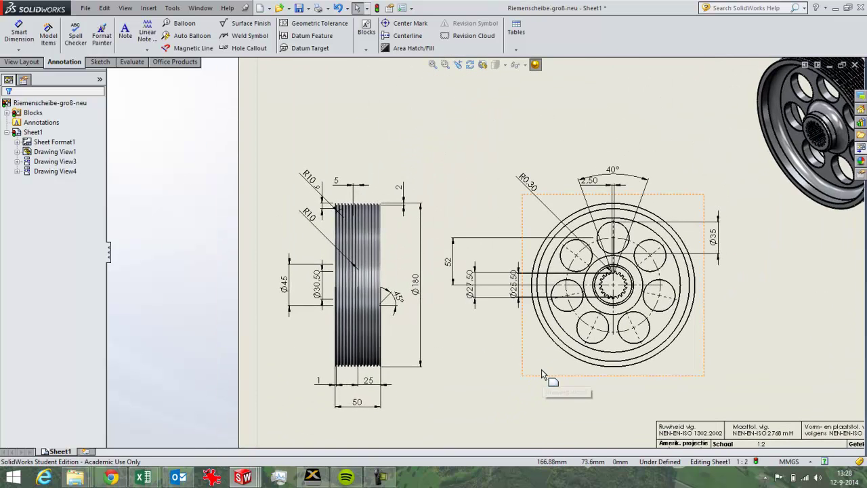
middle_drag(542, 373, 435, 392)
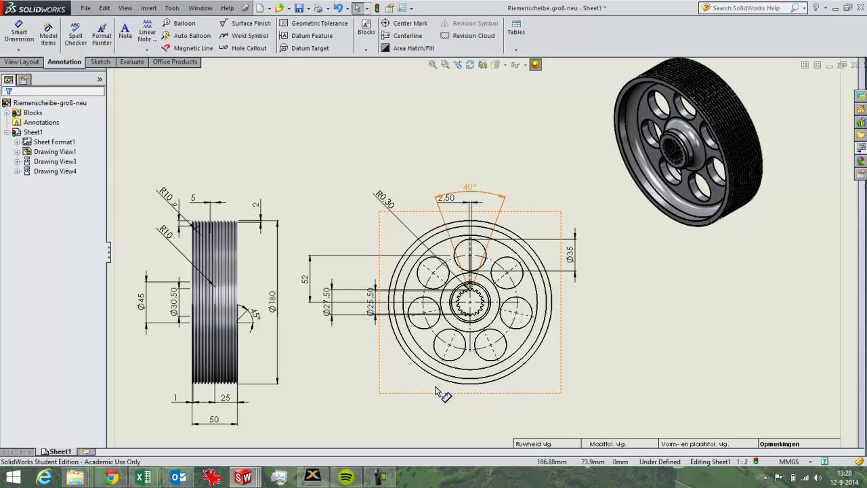
key(f)
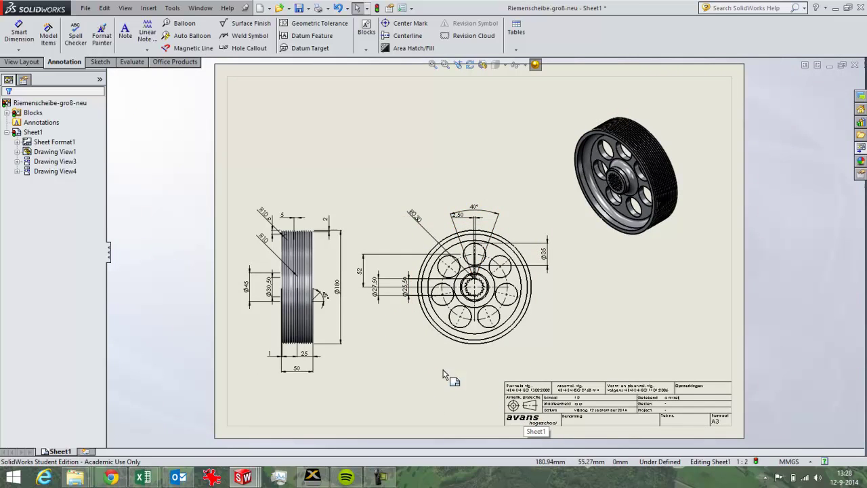
Try to add an Angular Running Dimension between the upper holes of the front view
scroll(466, 366, down, 2)
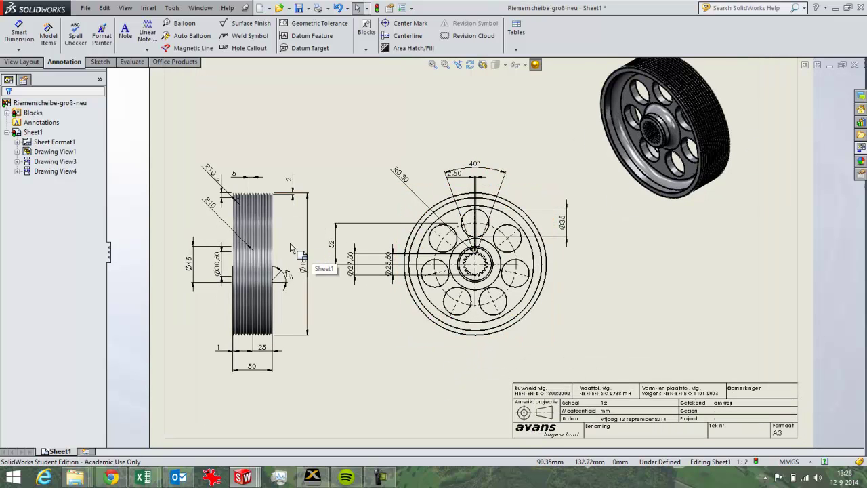
click(28, 51)
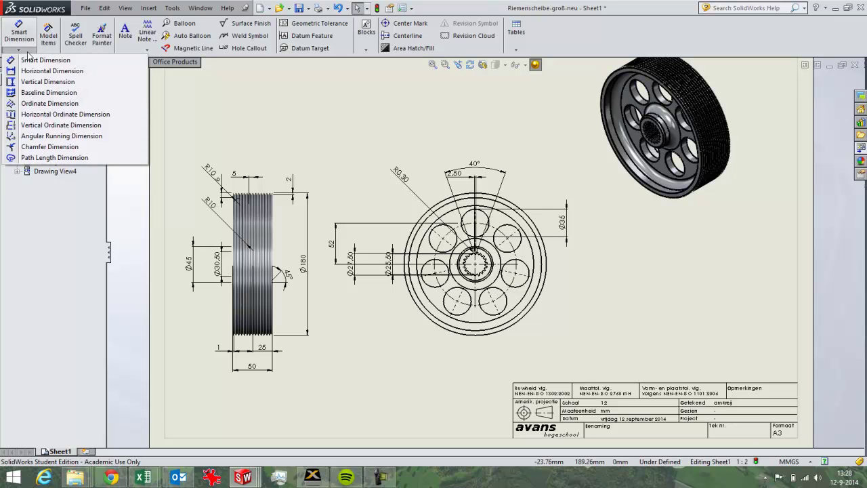
click(46, 139)
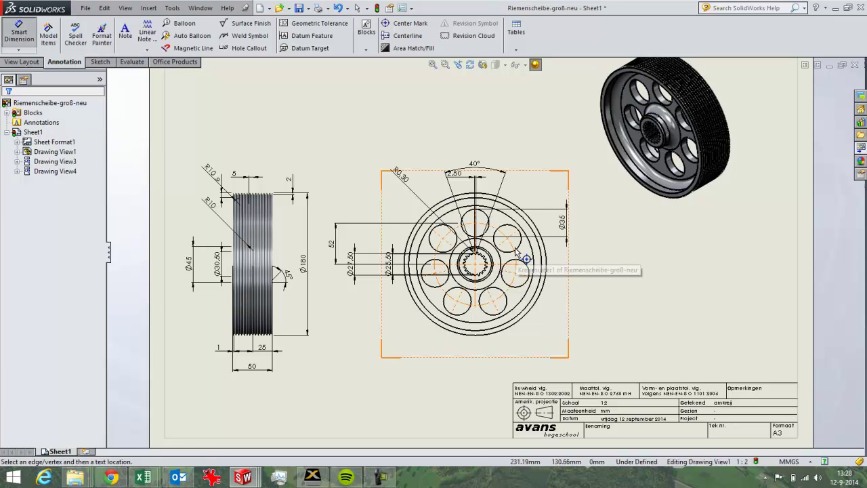
click(483, 214)
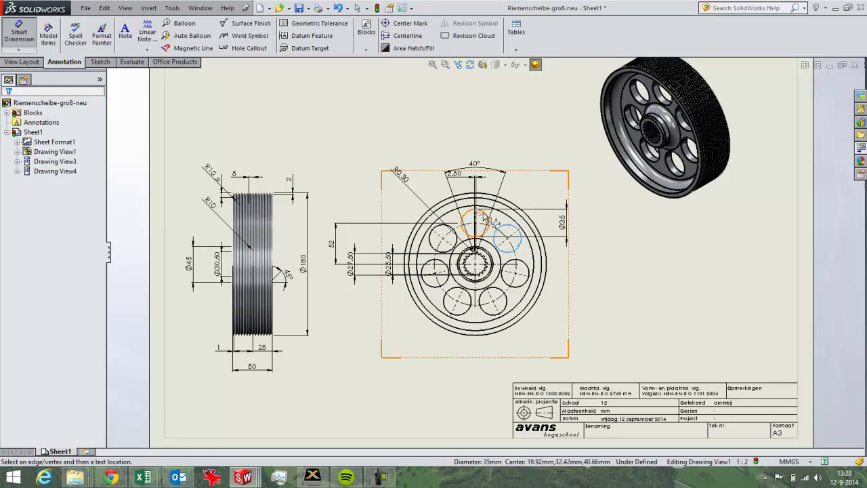
click(506, 237)
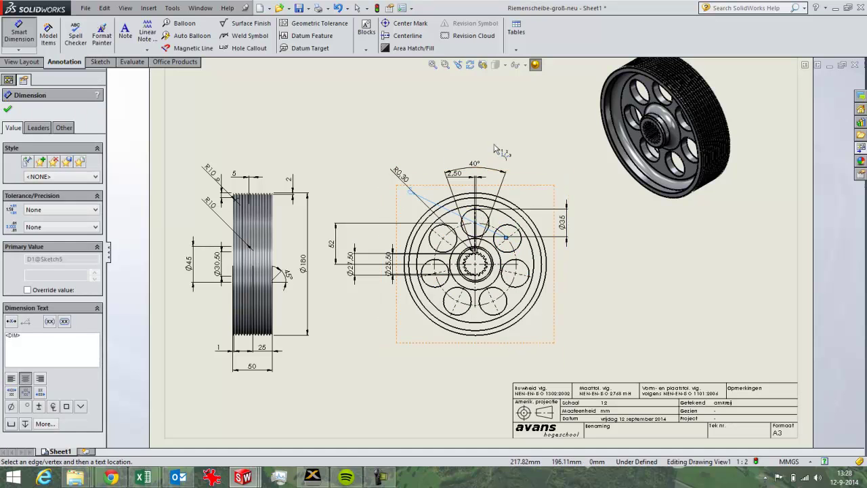
key(Escape)
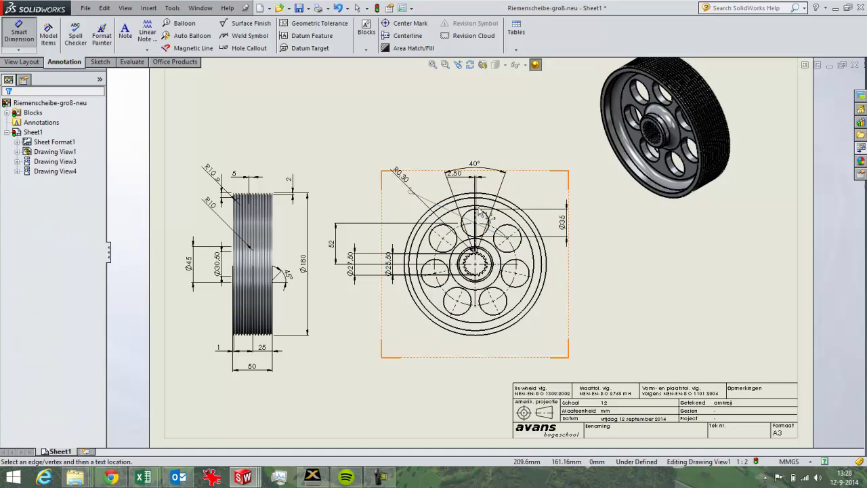
click(428, 197)
key(Escape)
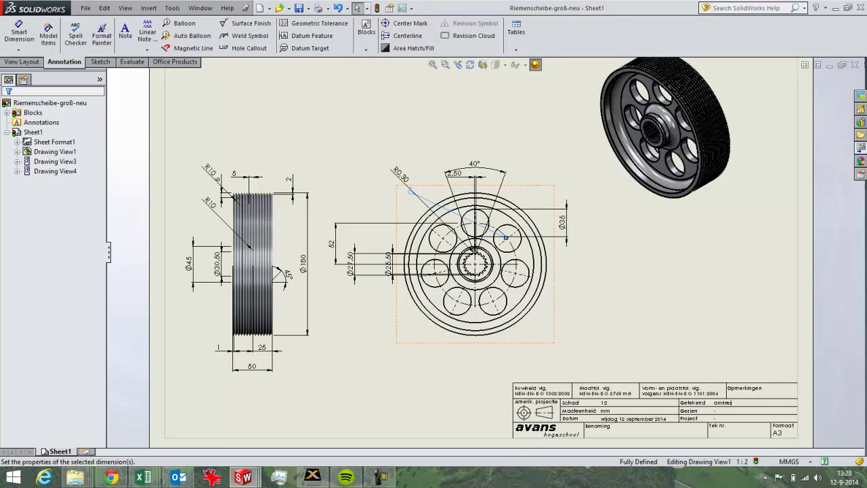
key(Escape)
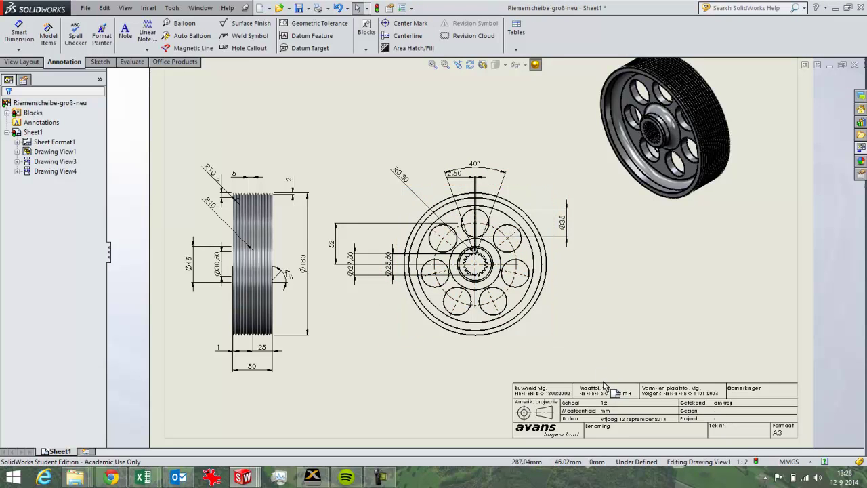
scroll(509, 310, down, 3)
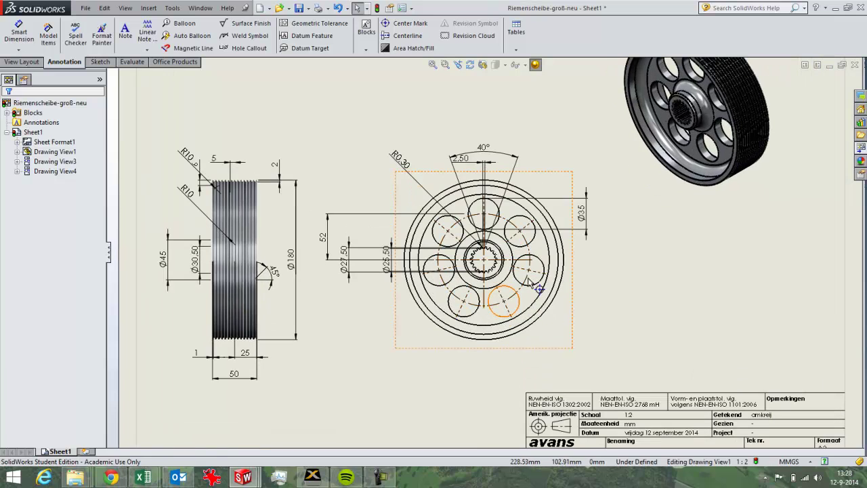